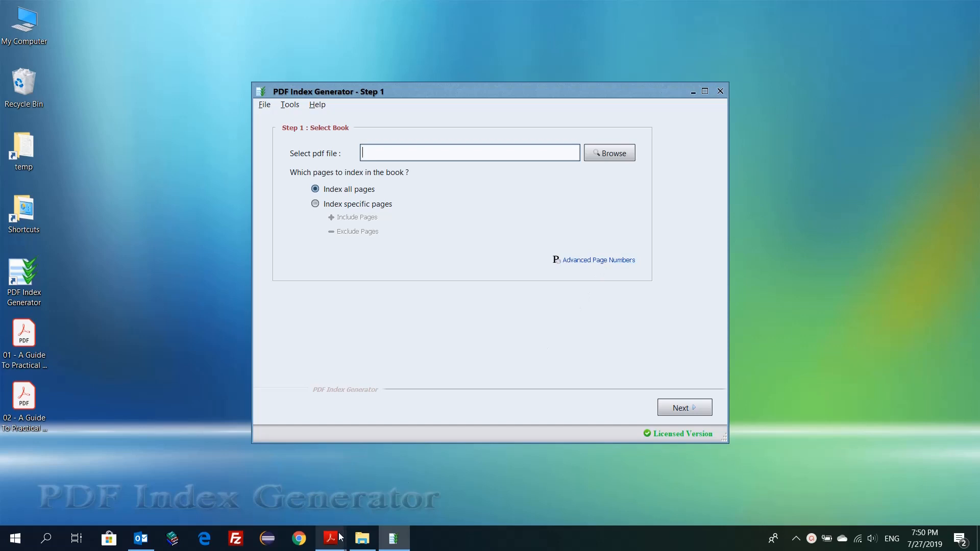
Step: Switch to the "01 - A Guide To Practical Health Promotion" PDF in Adobe Acrobat Reader and check the page labels of its front pages
mouse_move(331, 538)
click(302, 498)
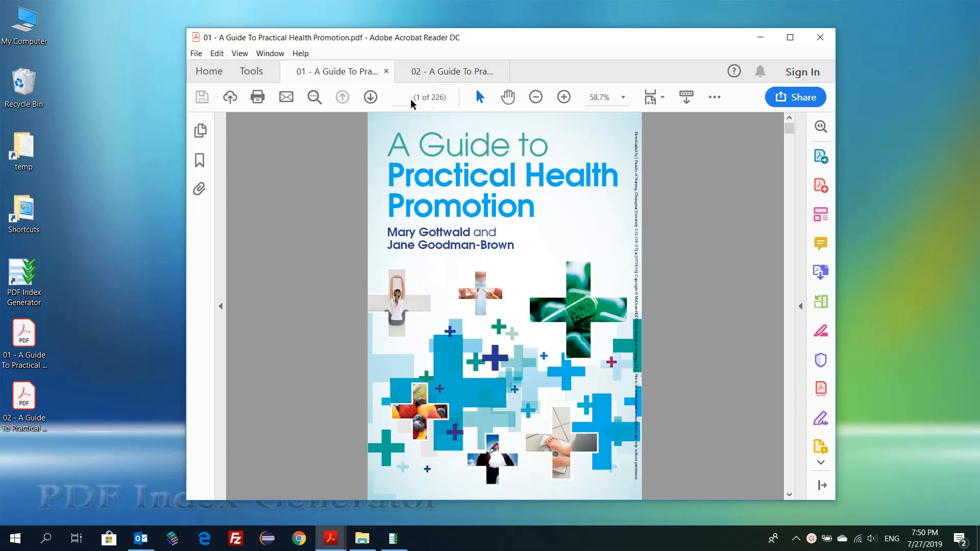
click(403, 102)
scroll(620, 297, down, 1)
scroll(505, 480, down, 1)
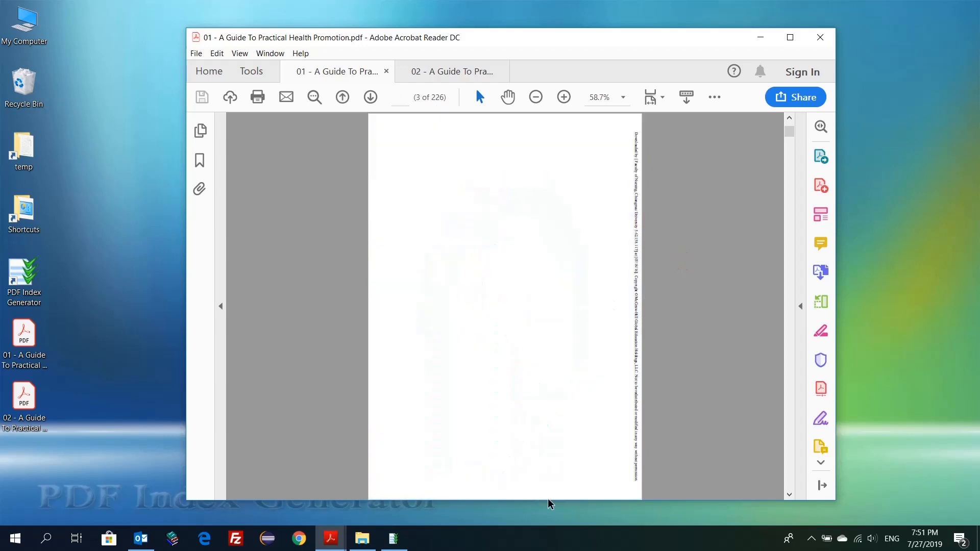
scroll(503, 495, down, 2)
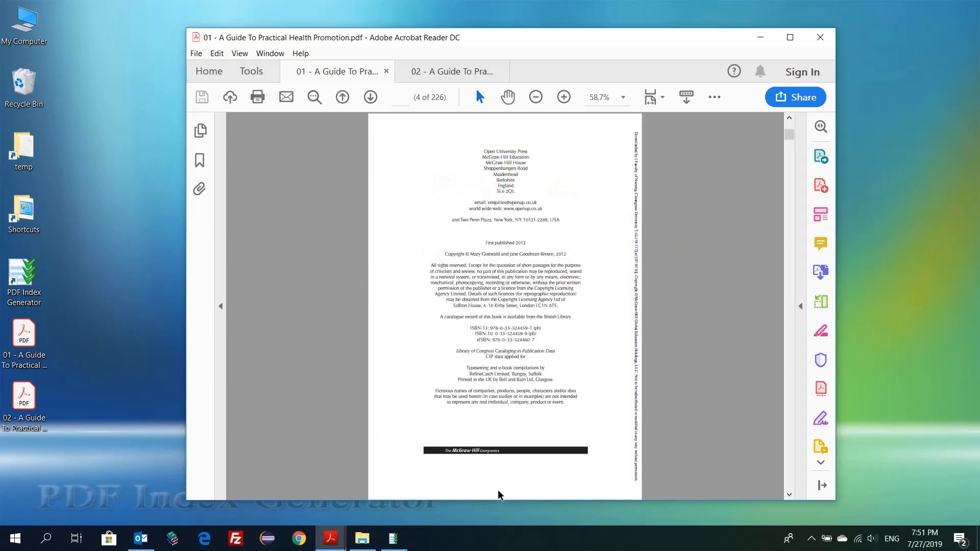
scroll(495, 494, down, 1)
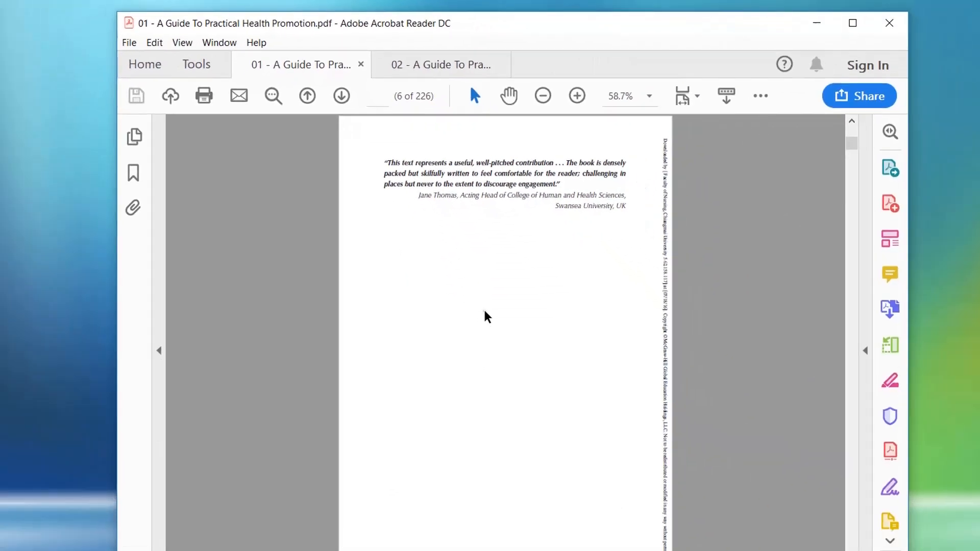
scroll(473, 332, down, 1)
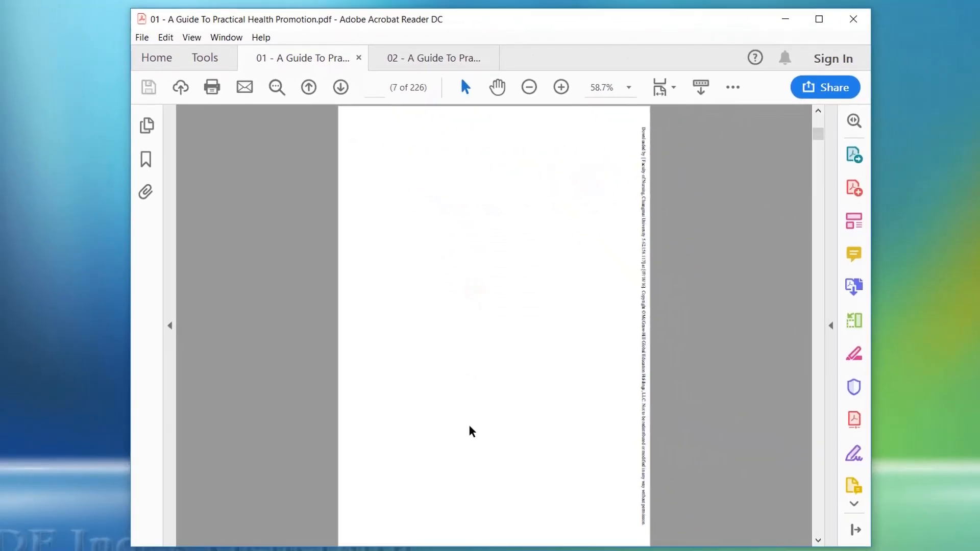
Step: Compare the numbers printed at the foot of the Contents pages with the page labels shown by the reader
scroll(476, 455, down, 1)
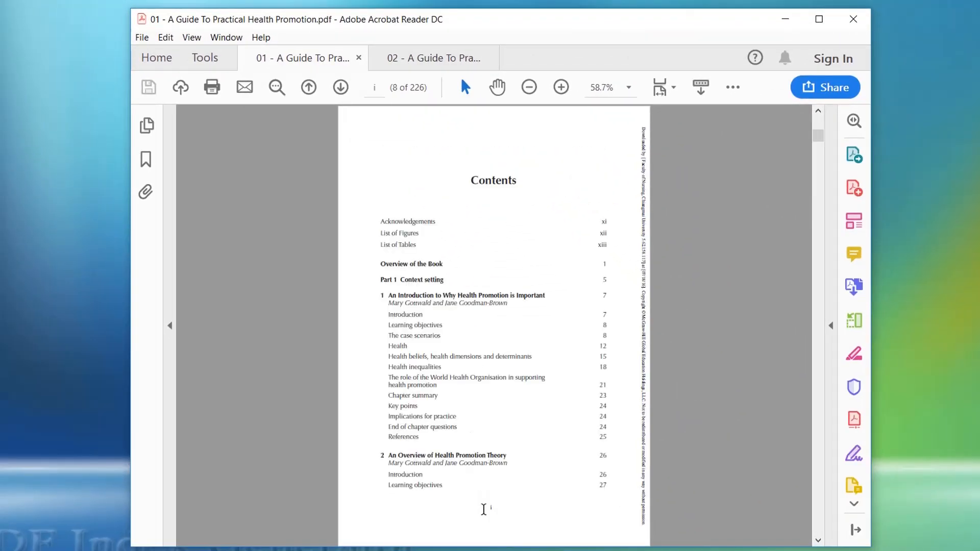
drag(486, 509, 506, 512)
click(493, 519)
scroll(494, 524, down, 1)
scroll(494, 524, down, 1)
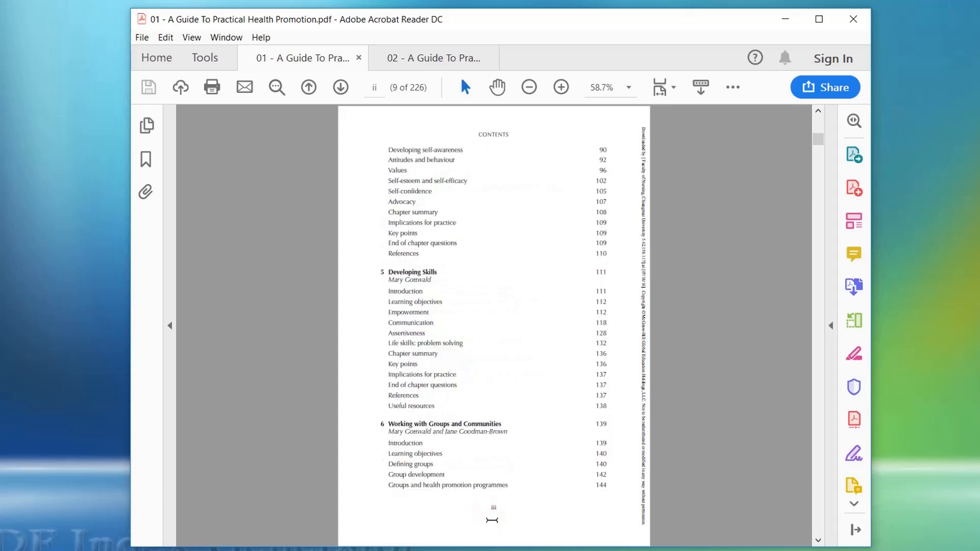
scroll(505, 526, down, 1)
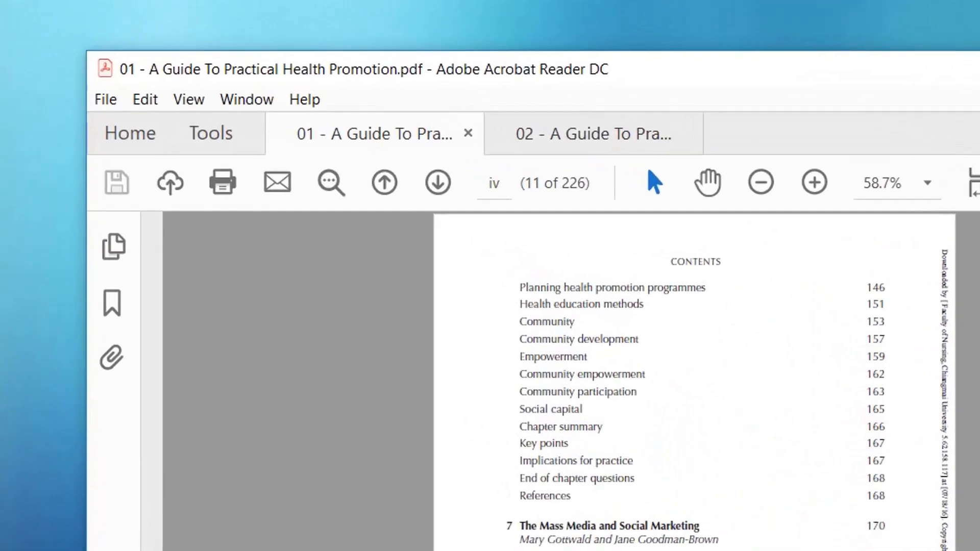
click(508, 194)
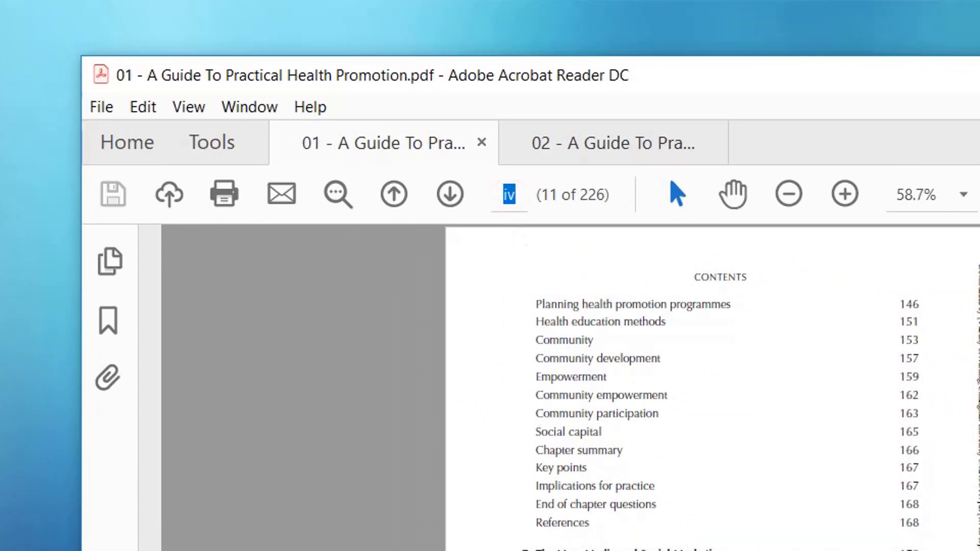
click(510, 206)
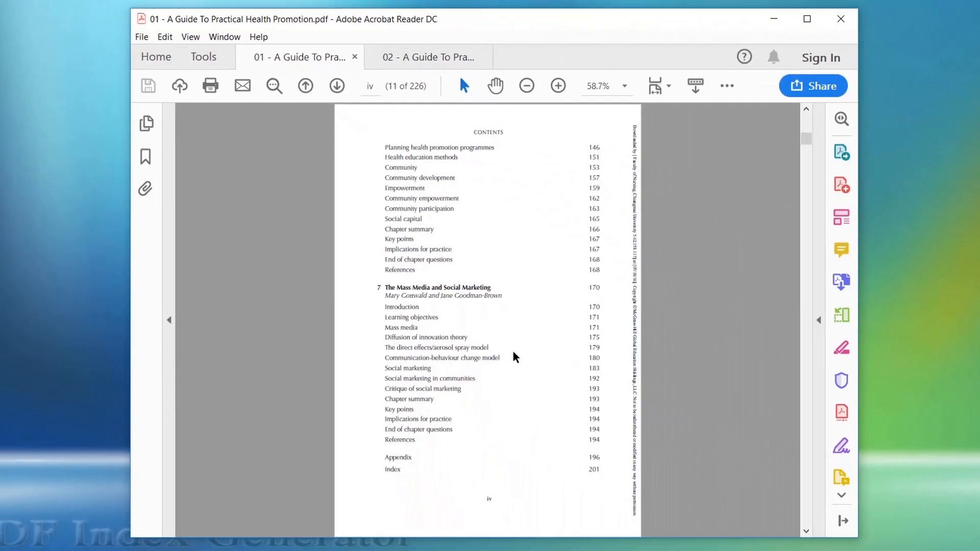
Step: Compare the printed page numbers with the reader's page labels throughout the Overview of the Book section
click(672, 475)
scroll(543, 463, down, 3)
scroll(530, 468, down, 2)
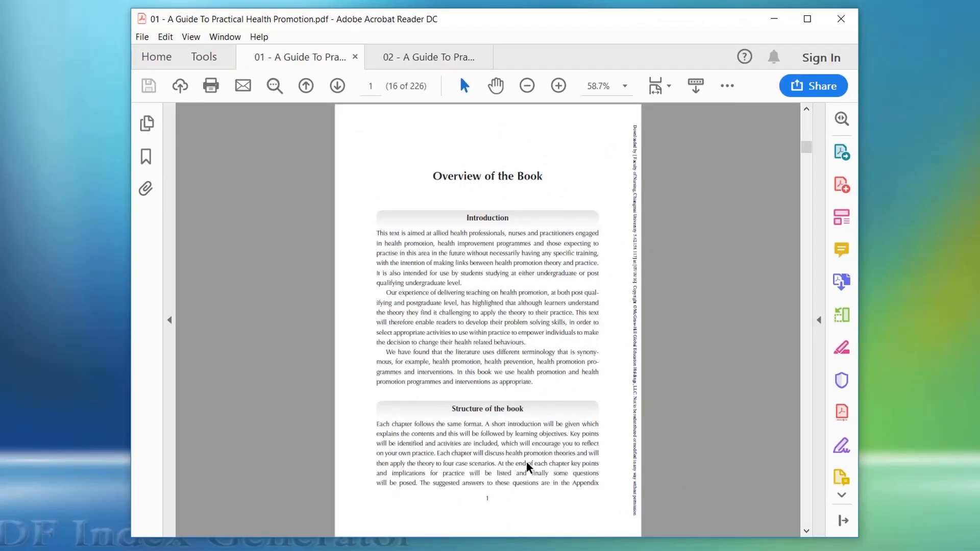
double_click(486, 499)
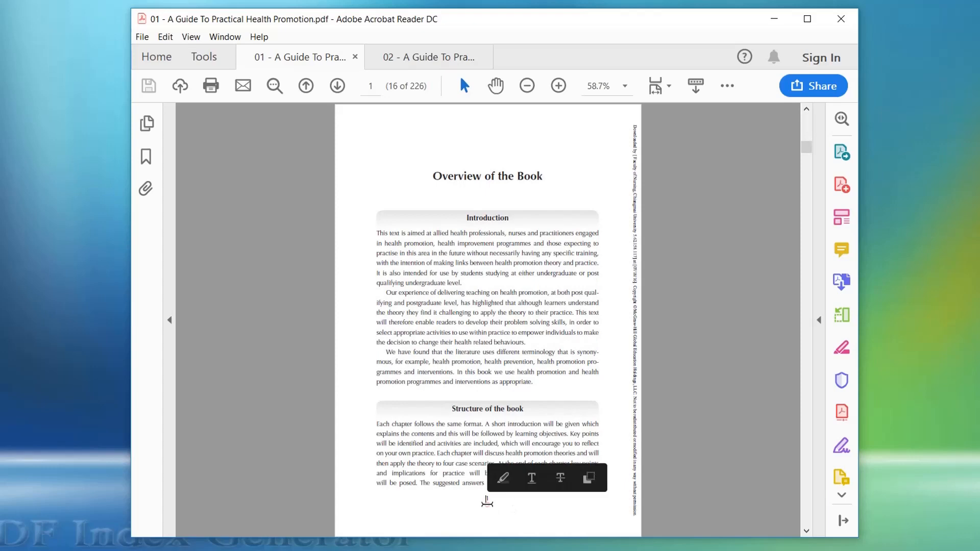
scroll(538, 518, down, 2)
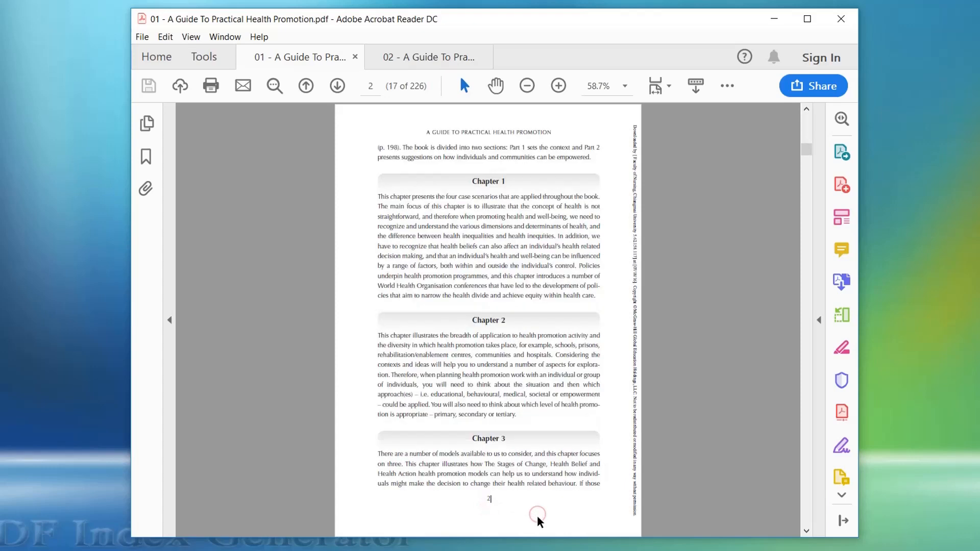
scroll(490, 511, down, 2)
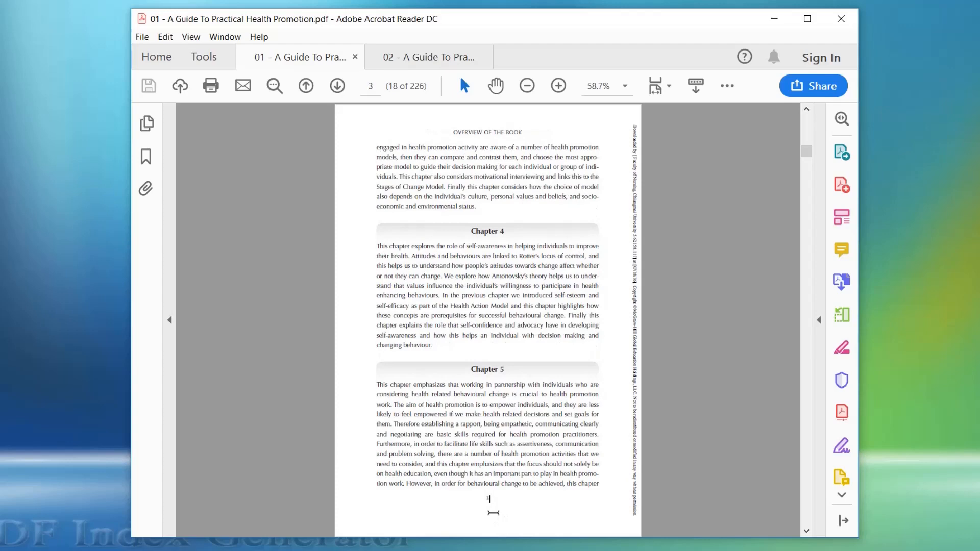
scroll(493, 513, down, 2)
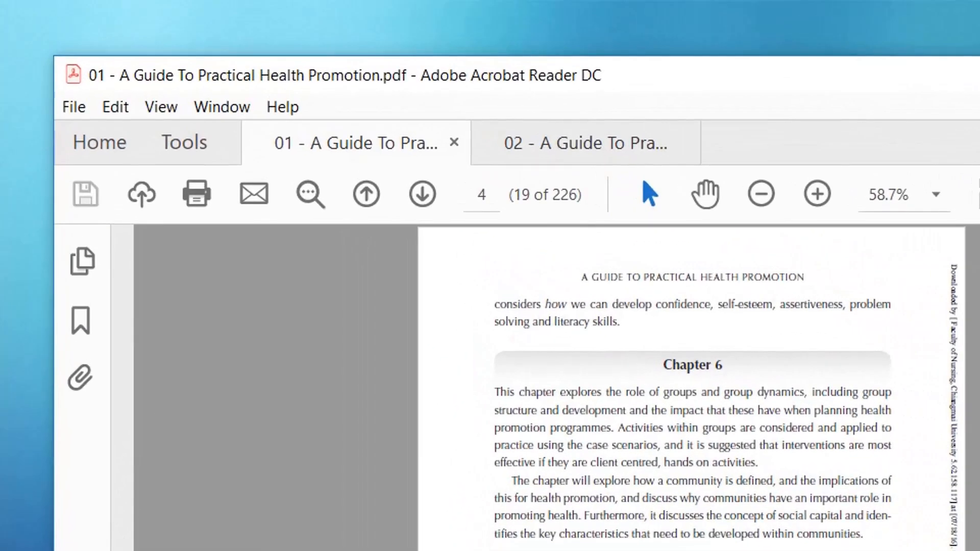
click(480, 194)
key(Escape)
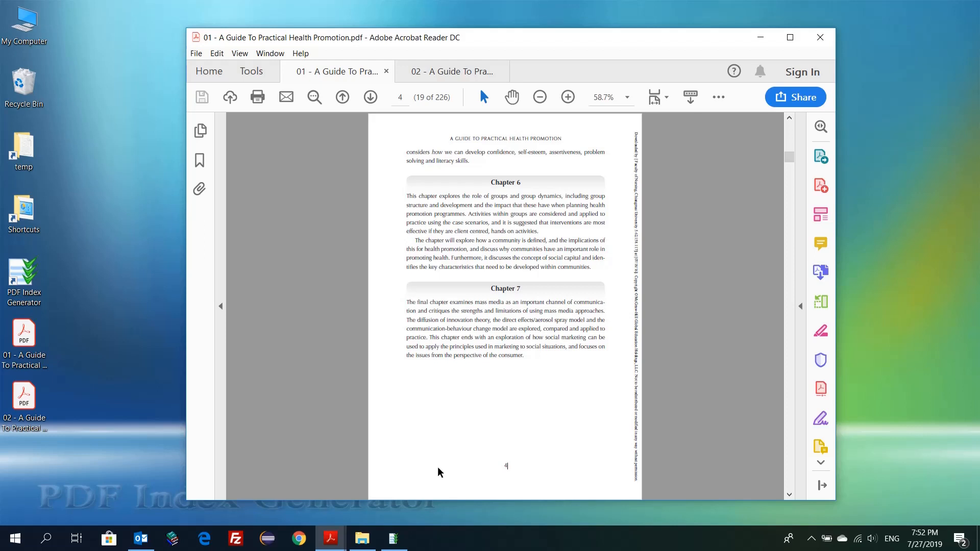
Step: Switch to PDF Index Generator and choose "01 - A Guide To Practical Health Promotion.pdf" from the Desktop as the book to index
click(395, 539)
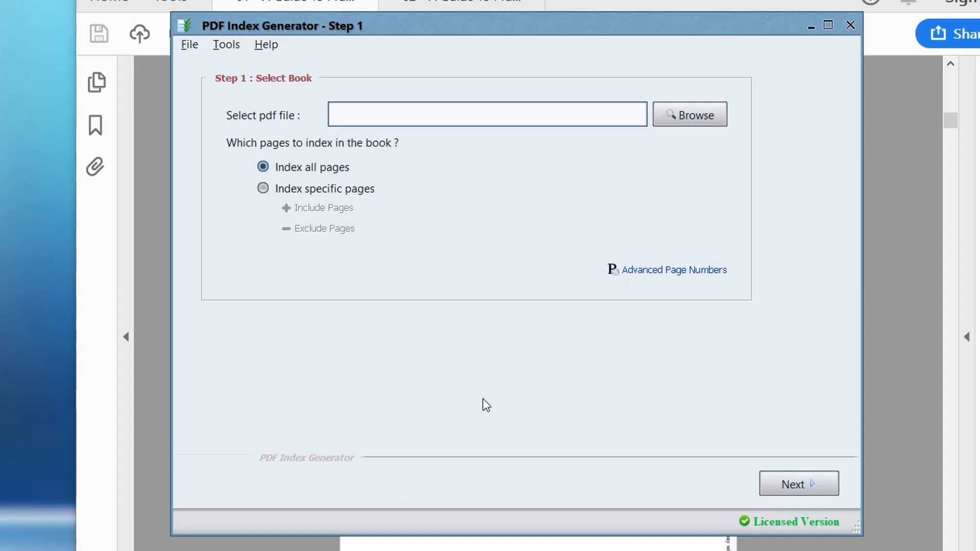
click(675, 127)
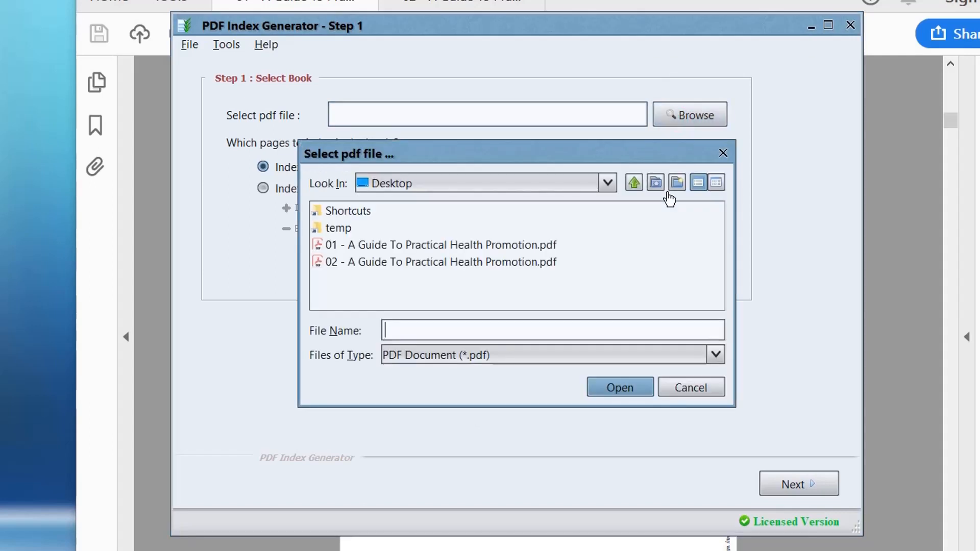
click(654, 183)
click(656, 305)
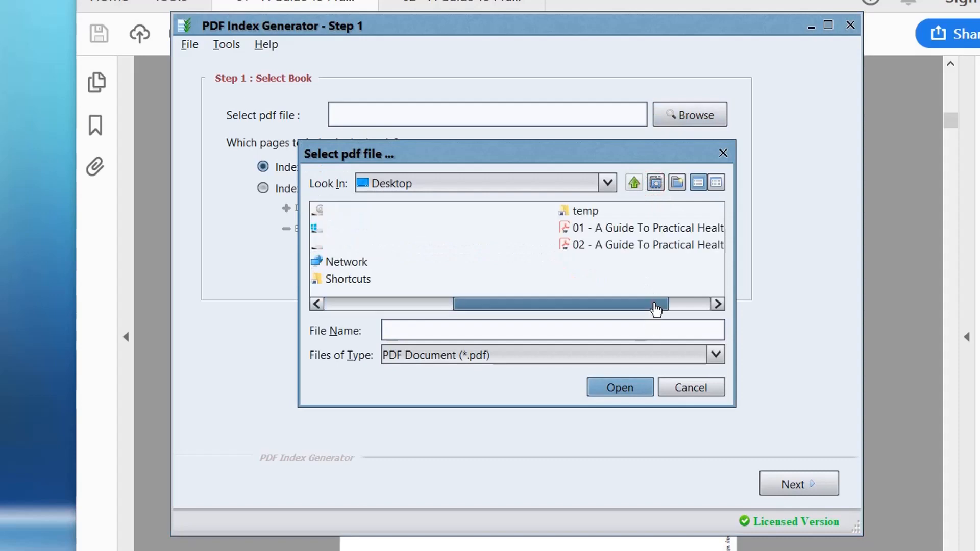
click(641, 228)
click(619, 387)
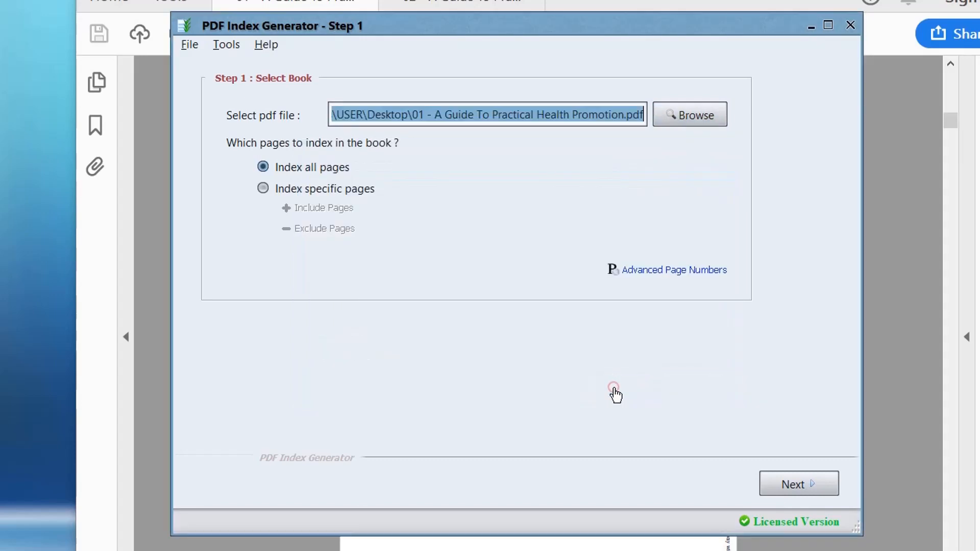
Step: Open the book's advanced page numbers and review the entries for the front pages, the Contents section and the start of the main text
click(665, 271)
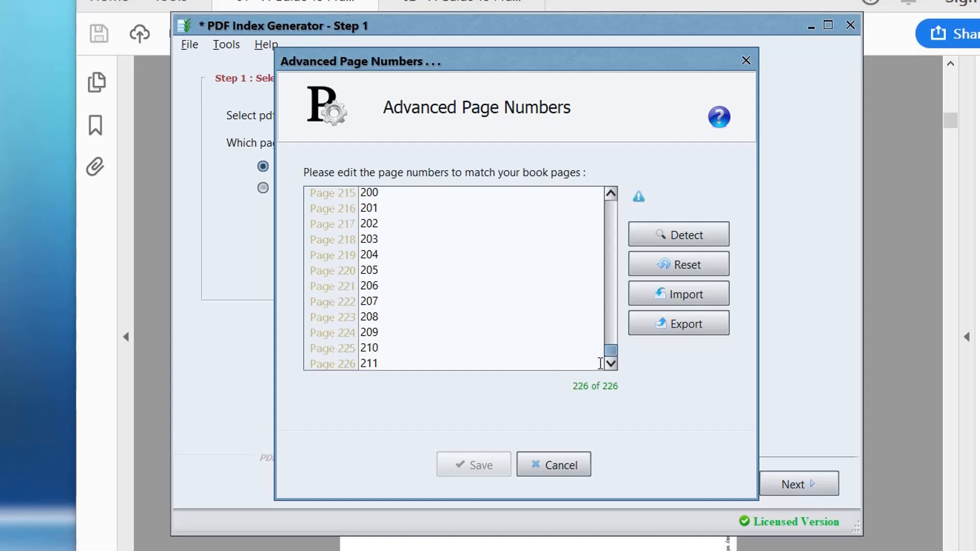
drag(611, 352, 623, 202)
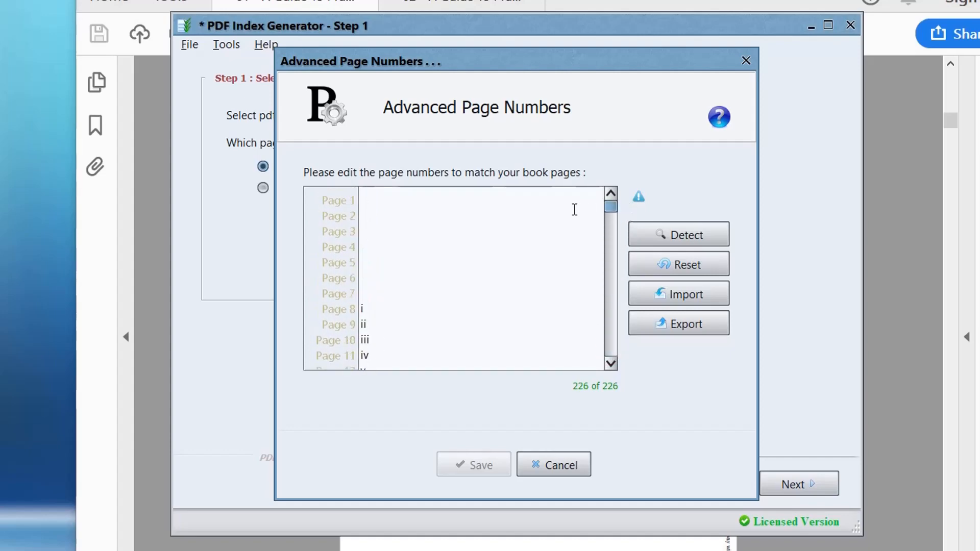
drag(499, 198, 486, 269)
click(478, 290)
scroll(388, 316, down, 2)
scroll(394, 315, down, 2)
scroll(394, 316, up, 2)
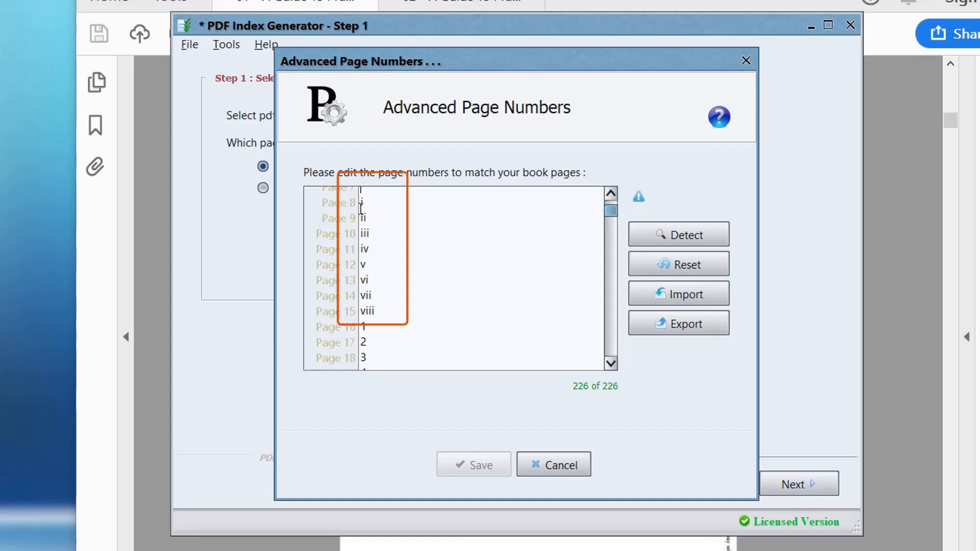
mouse_move(360, 203)
mouse_down()
mouse_move(389, 240)
mouse_move(413, 310)
mouse_move(371, 336)
mouse_move(392, 350)
mouse_up()
scroll(409, 334, down, 2)
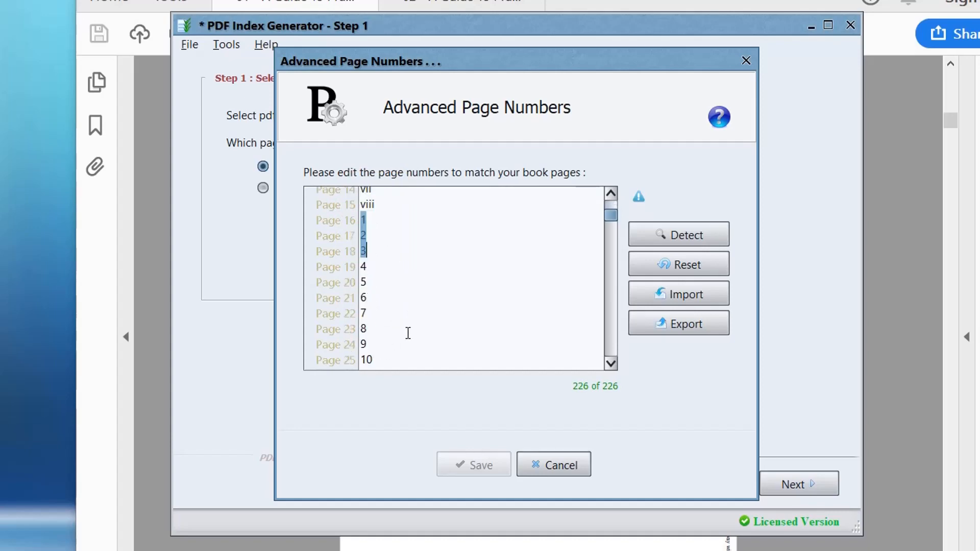
click(385, 313)
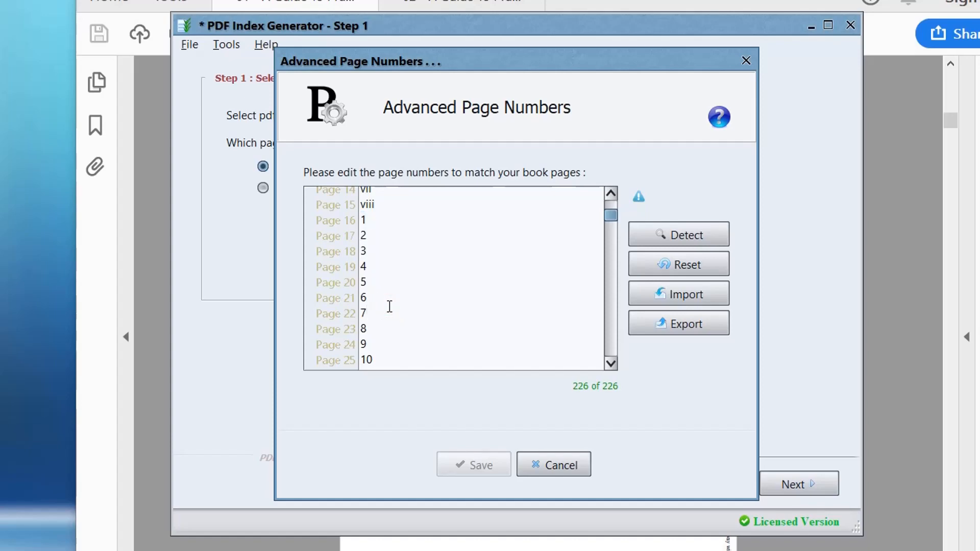
scroll(389, 306, up, 5)
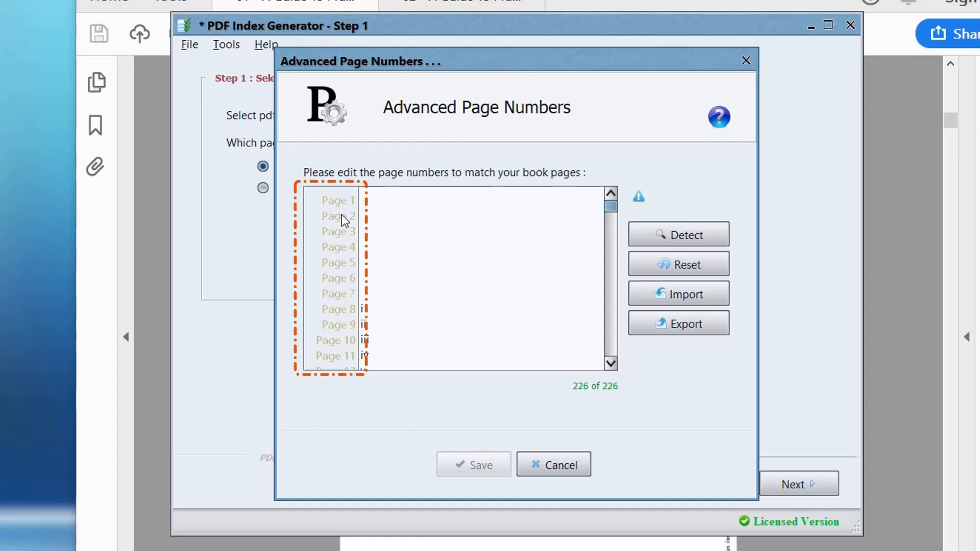
click(336, 261)
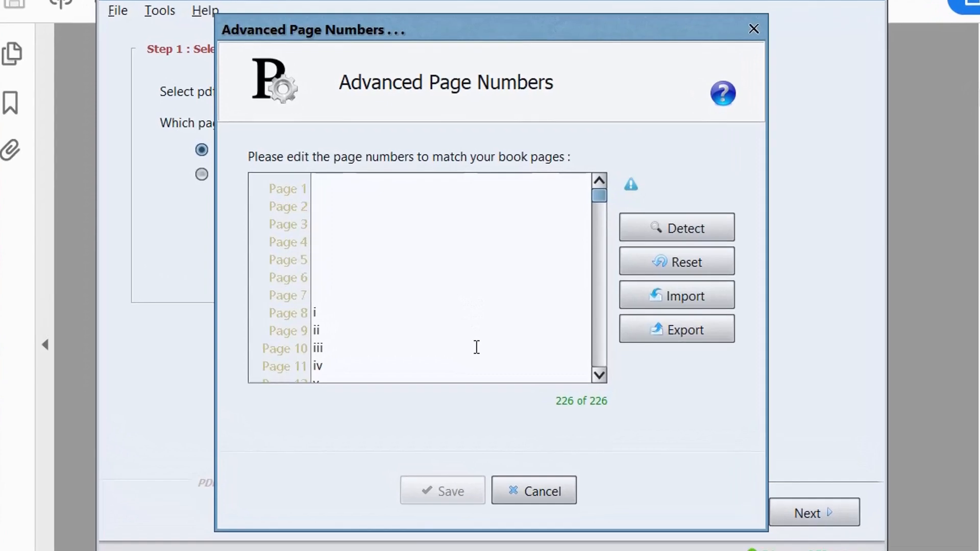
Step: Delete the last entry in the page number list, including its line, and try to save the list
mouse_move(600, 409)
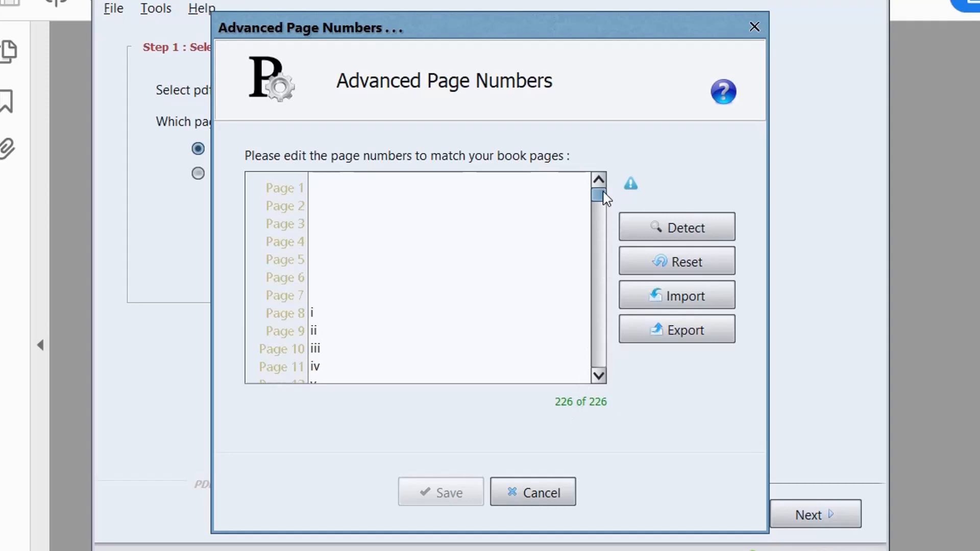
drag(602, 190, 600, 365)
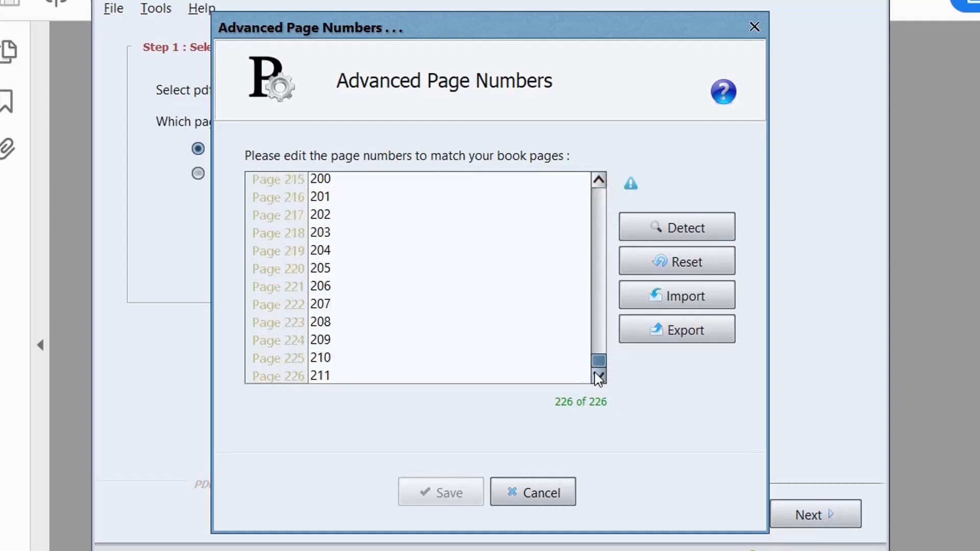
click(386, 380)
key(BackSpace)
key(BackSpace)
key(BackSpace)
key(BackSpace)
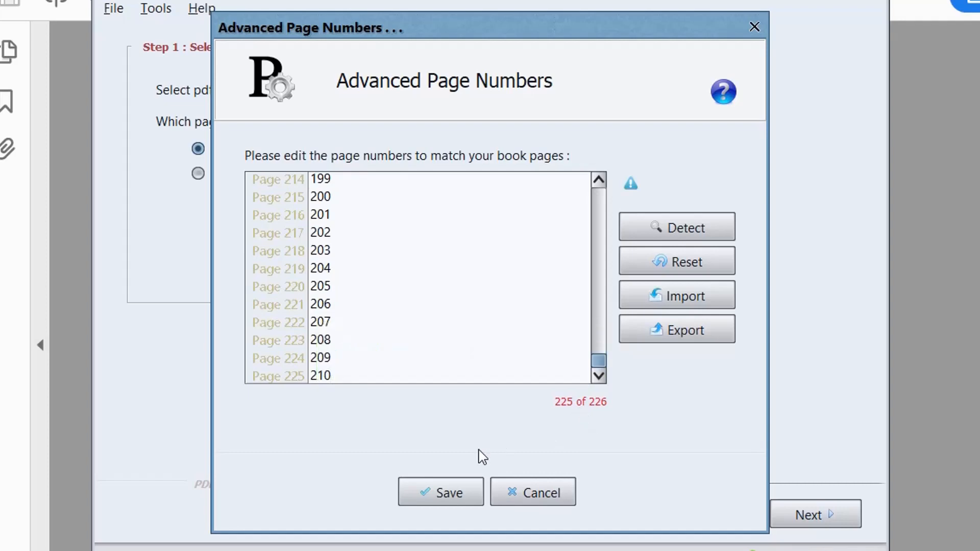
click(433, 497)
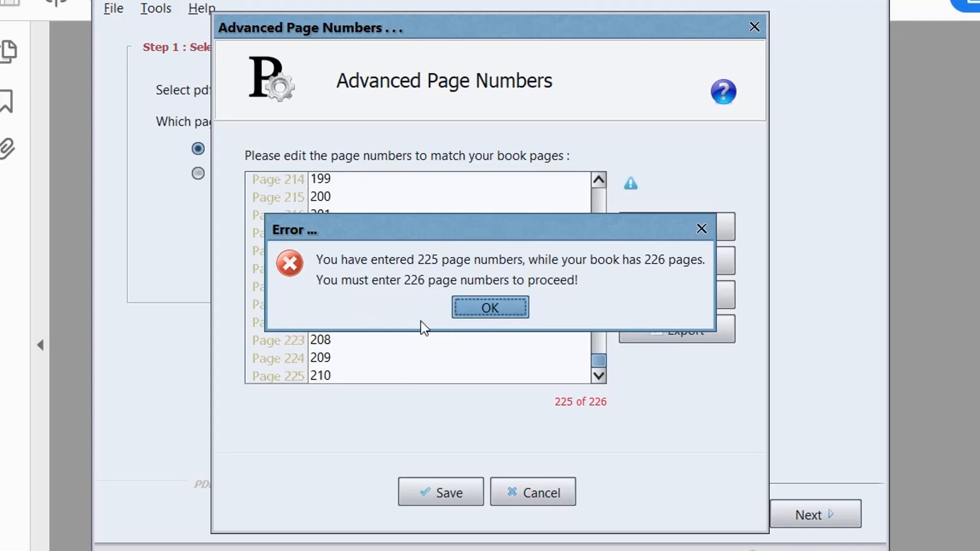
click(490, 308)
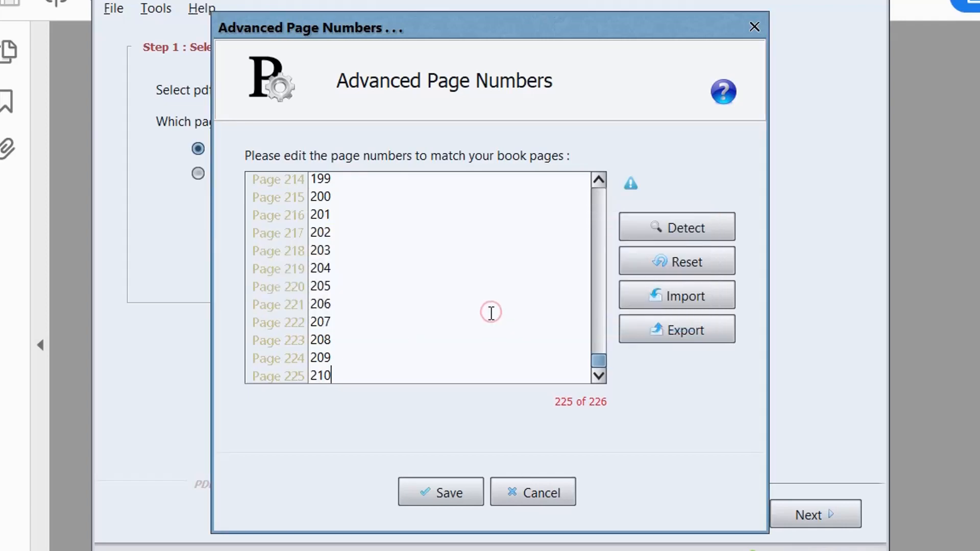
Step: Add 211 back as the page number for page 226 and close the advanced page numbers without saving
click(378, 376)
key(Down)
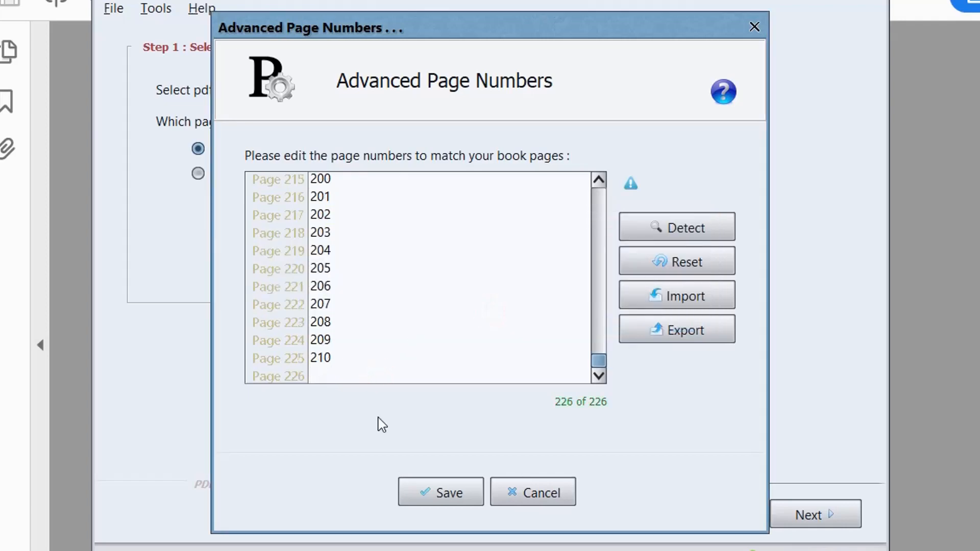
text(211)
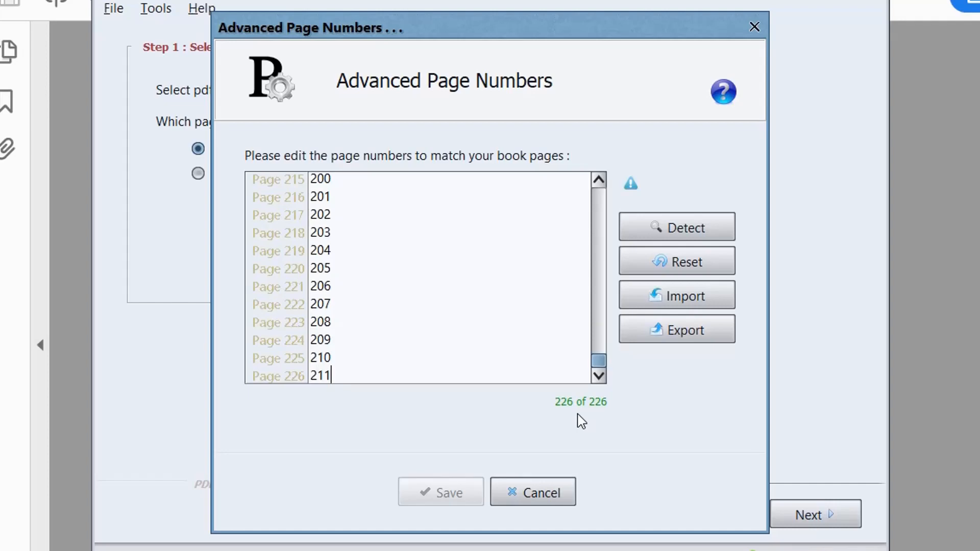
click(545, 497)
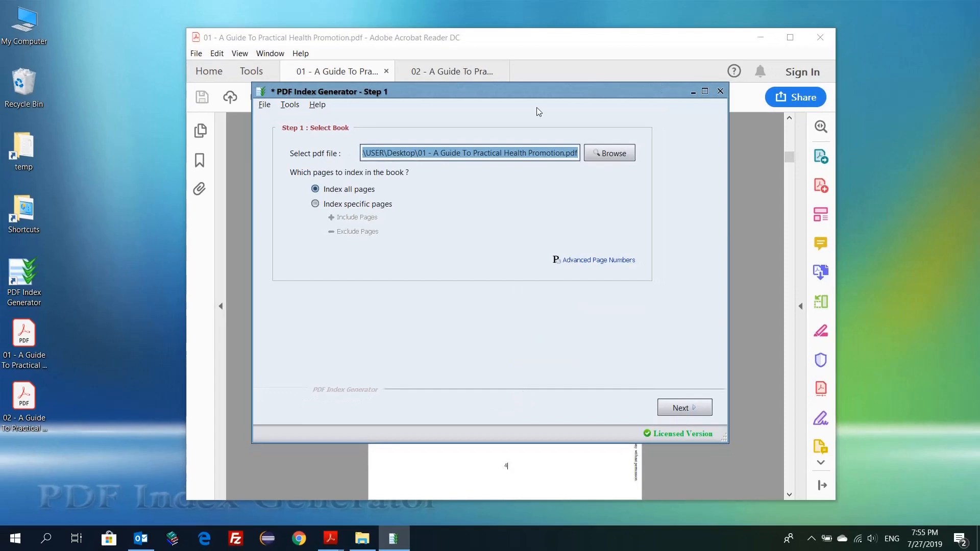
Step: Switch to Adobe Acrobat Reader and examine the page numbering of the front pages and Contents section in "02 - A Guide To Practical Health Promotion.pdf"
click(544, 44)
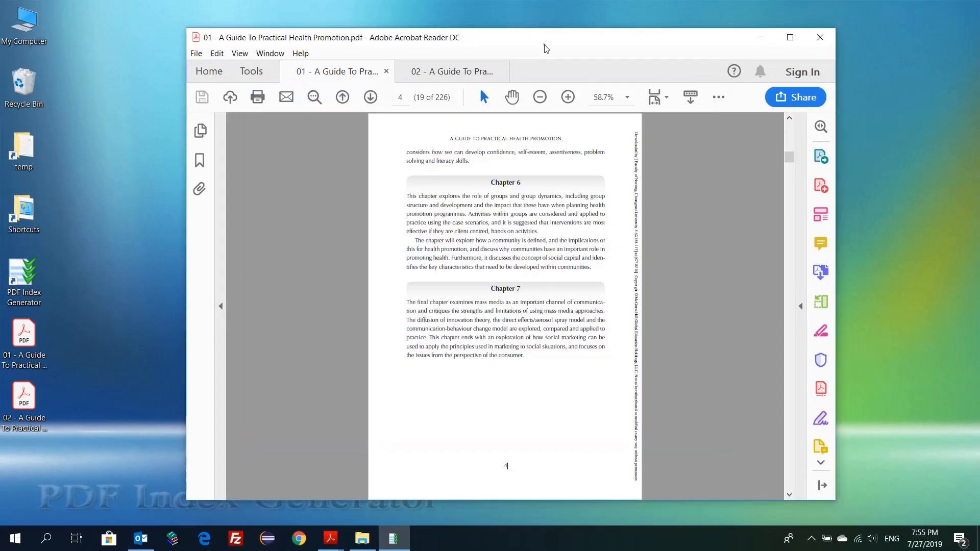
click(454, 69)
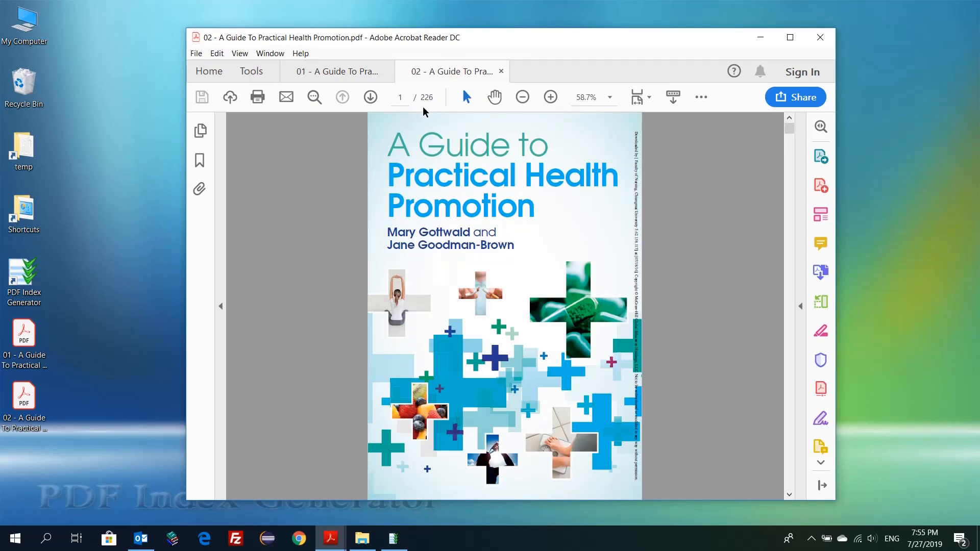
click(688, 227)
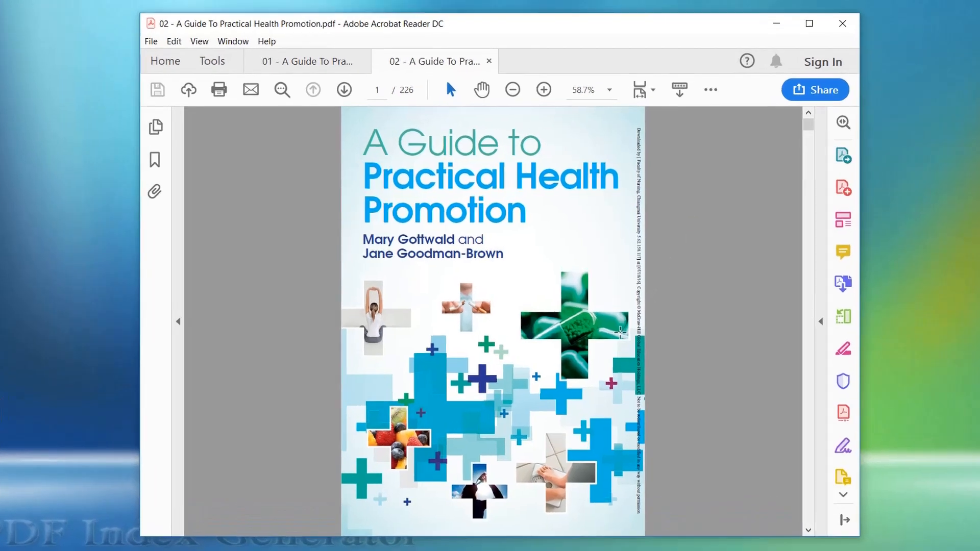
scroll(595, 334, down, 2)
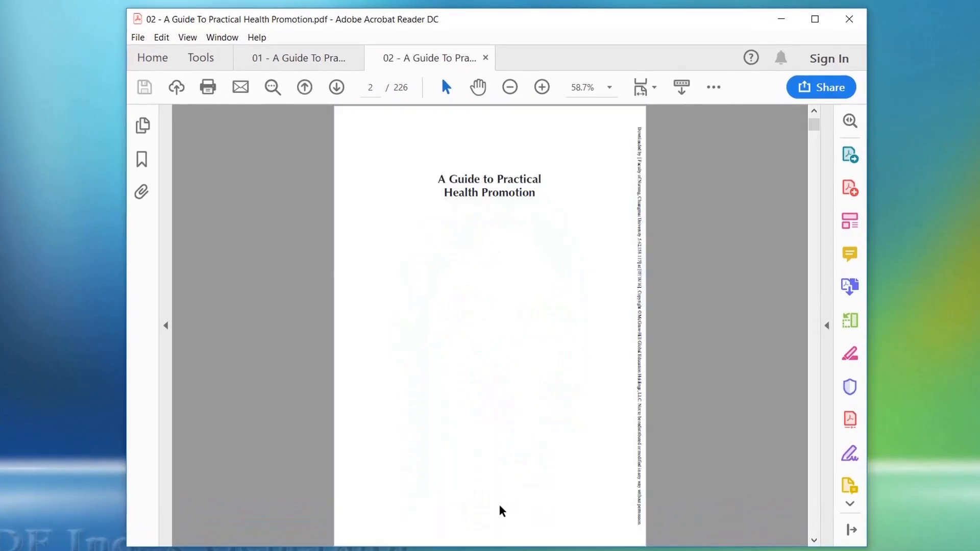
scroll(483, 533, down, 2)
scroll(485, 534, down, 2)
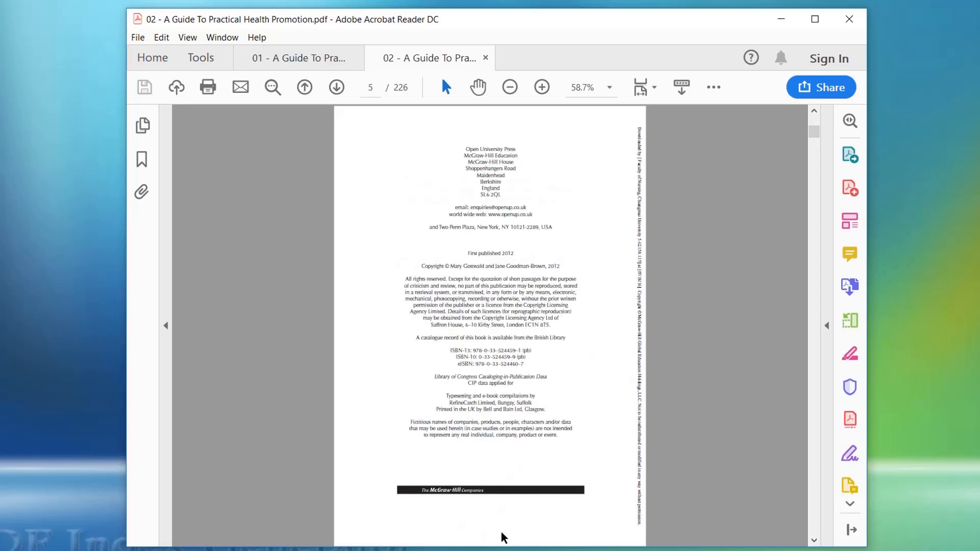
scroll(510, 535, down, 3)
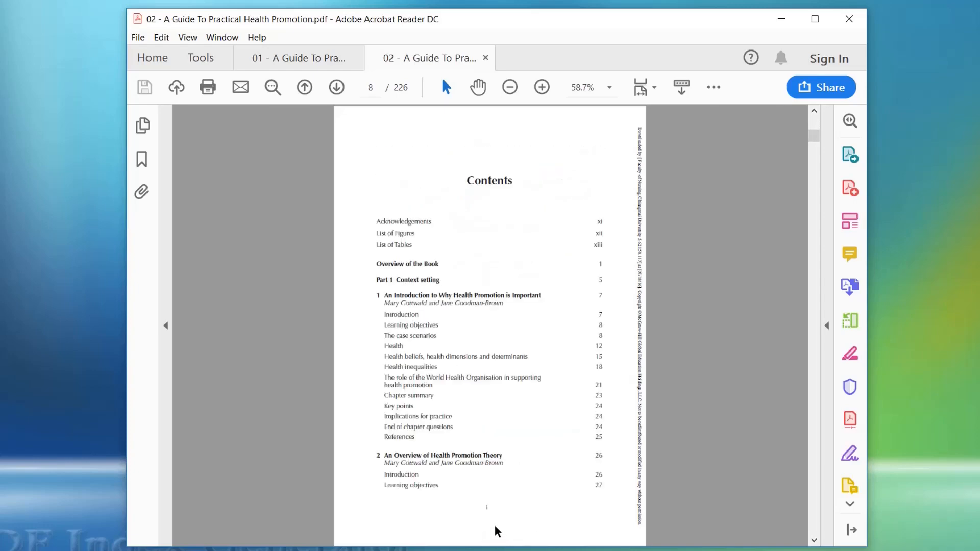
click(485, 507)
scroll(519, 534, down, 2)
scroll(510, 531, down, 3)
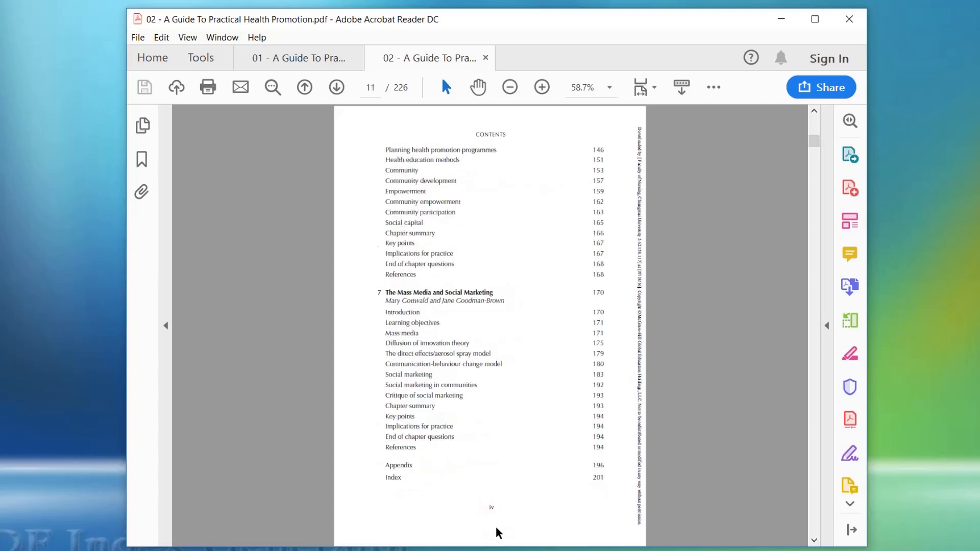
scroll(492, 523, up, 1)
scroll(496, 520, up, 10)
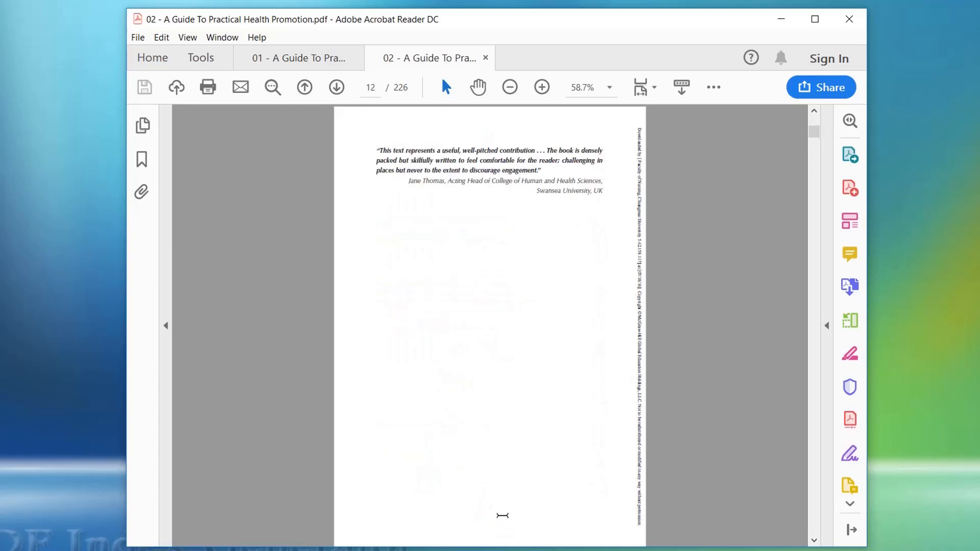
Step: Compare printed and PDF page numbers from the title page through the Contents and Figures sections to the Overview of the Book
scroll(474, 506, down, 1)
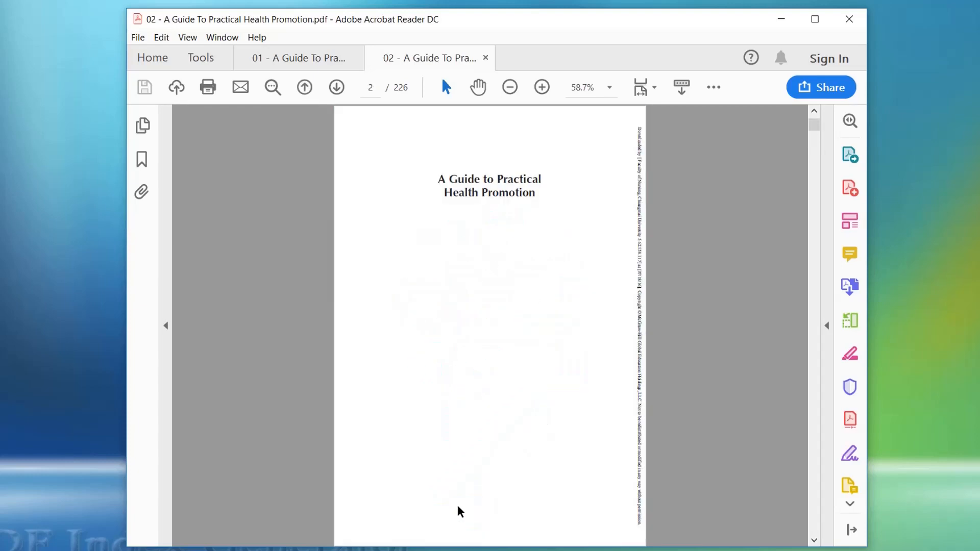
scroll(477, 520, down, 1)
scroll(499, 534, down, 3)
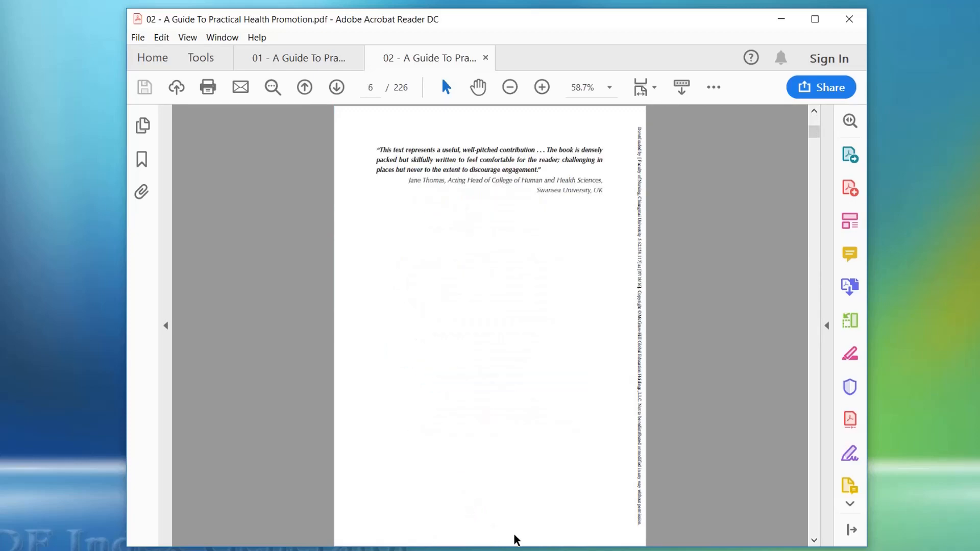
scroll(510, 538, down, 1)
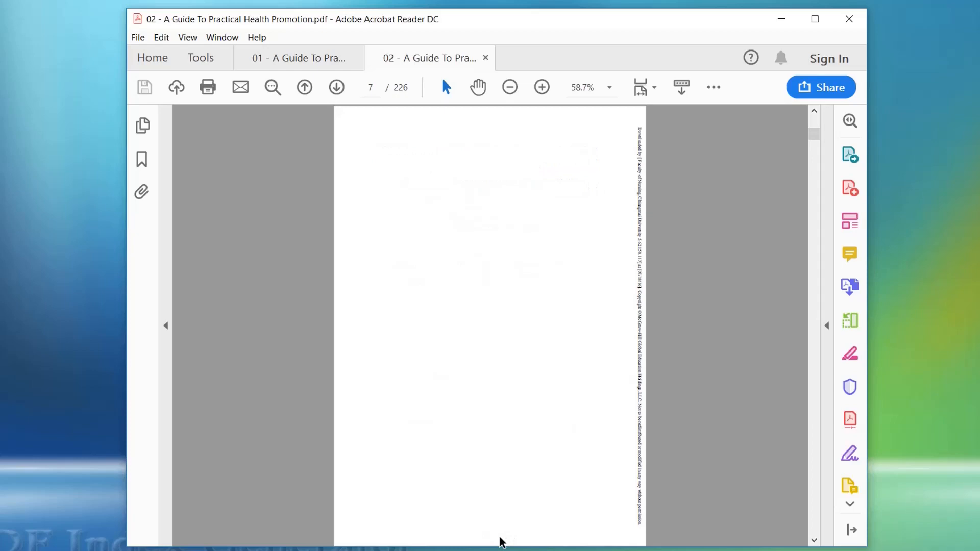
scroll(499, 540, down, 1)
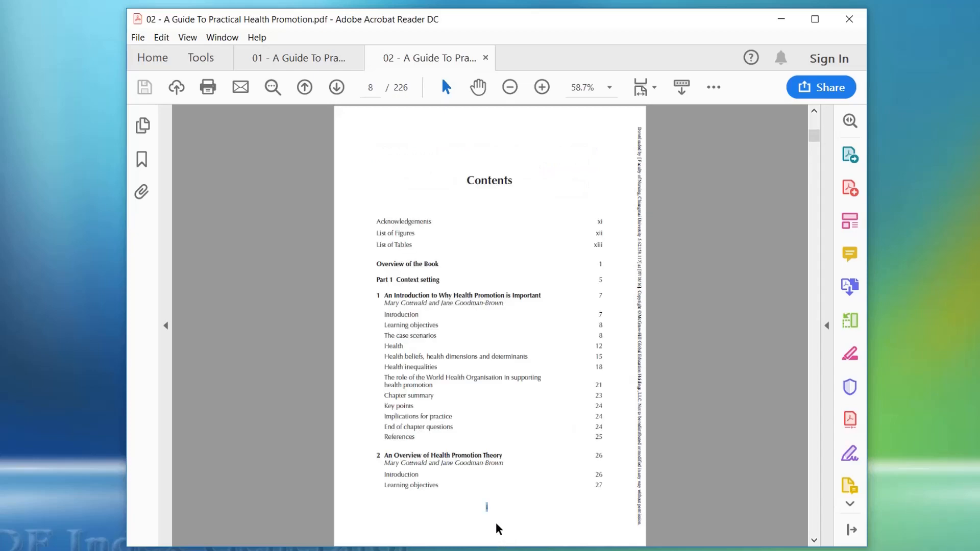
scroll(487, 510, down, 1)
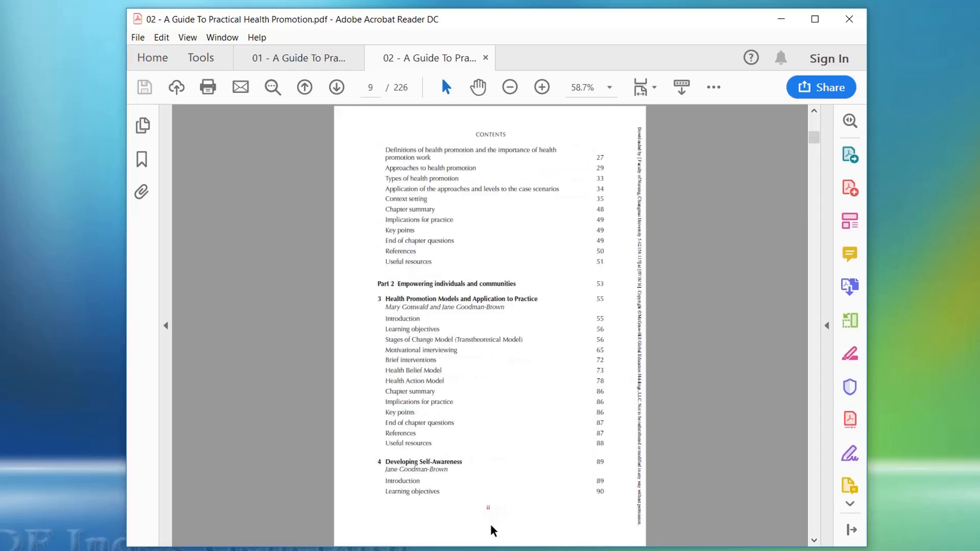
scroll(490, 528, down, 1)
scroll(491, 530, down, 5)
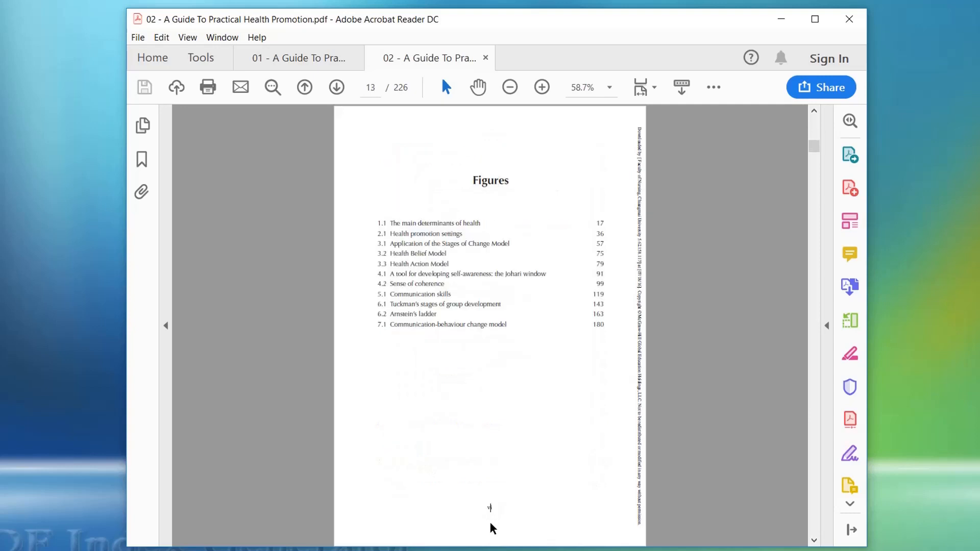
scroll(493, 529, down, 1)
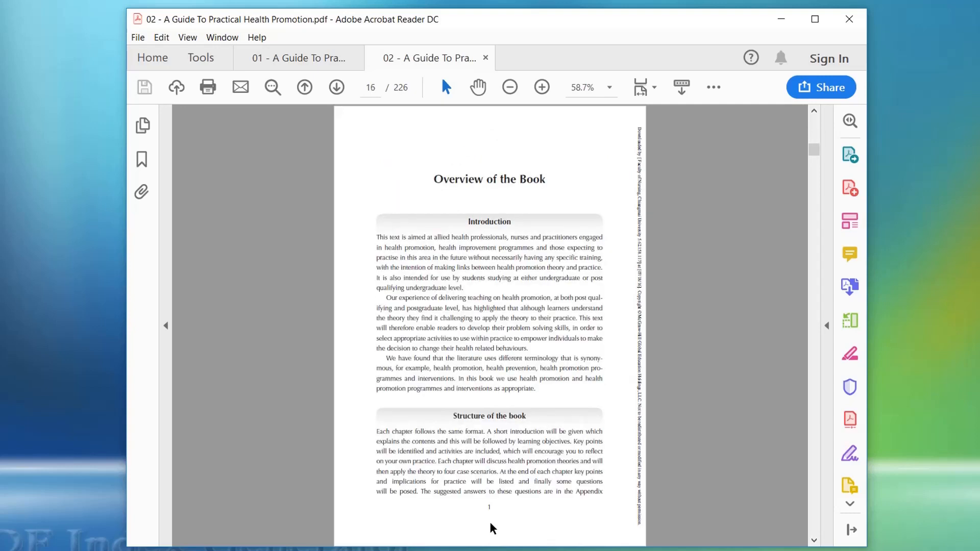
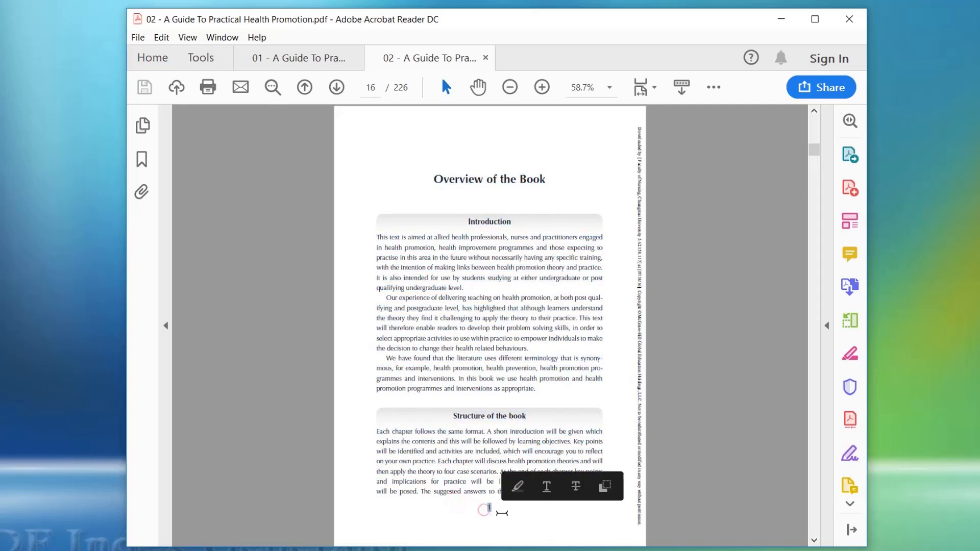
Step: Compare the printed page number on the first page of Chapter 1 with the reader's current page number
scroll(501, 515, down, 2)
scroll(488, 521, down, 1)
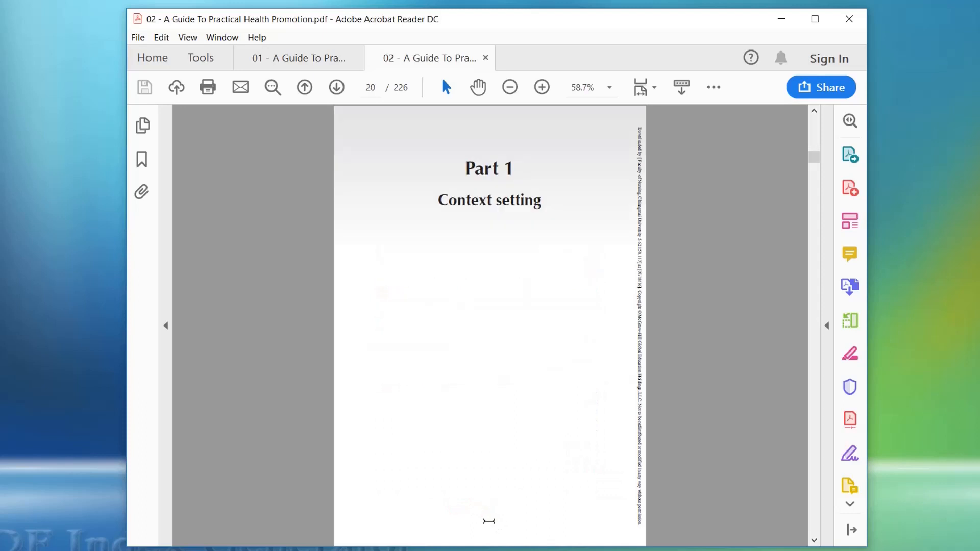
scroll(489, 523, down, 3)
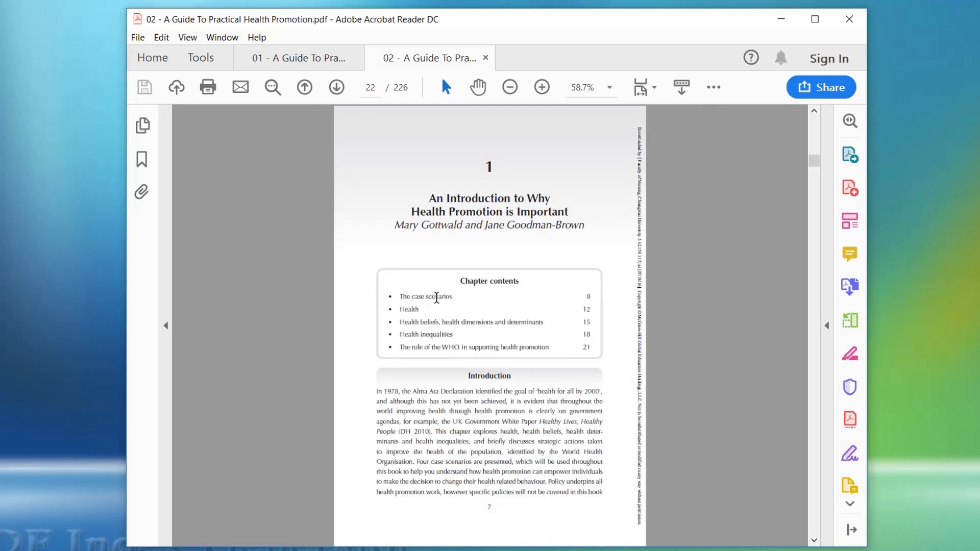
click(371, 87)
double_click(489, 508)
click(370, 88)
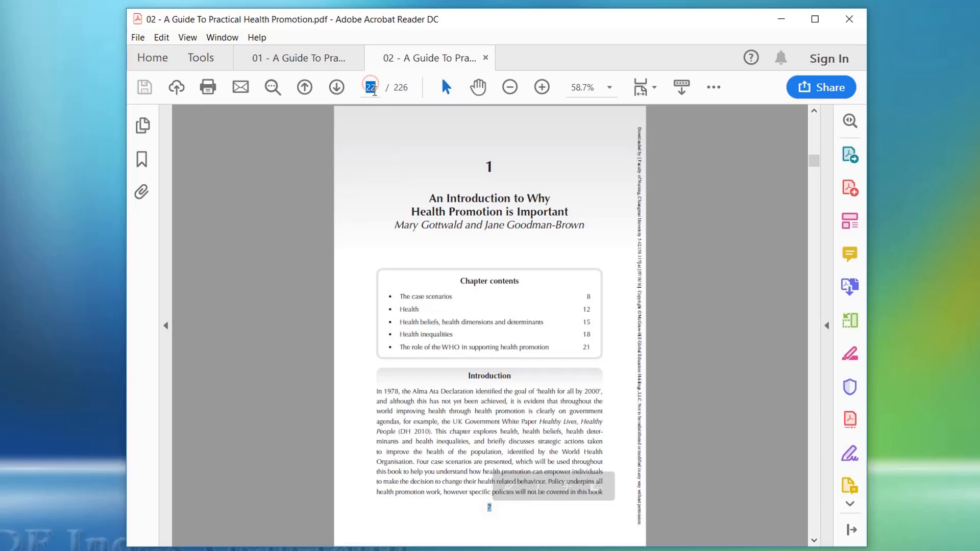
Step: Return to page 1 and check how the reader numbers the first four pages, up to the full title page
text(1)
key(Return)
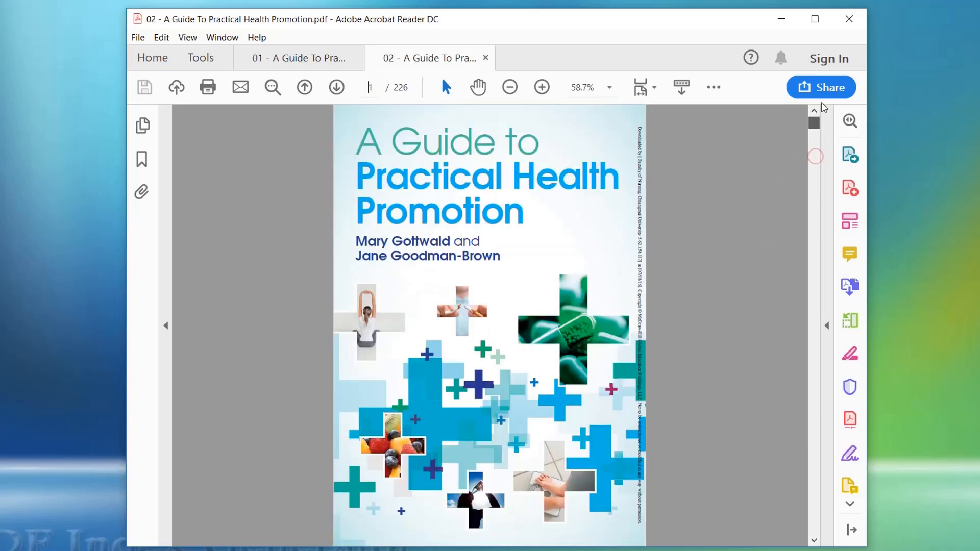
click(370, 87)
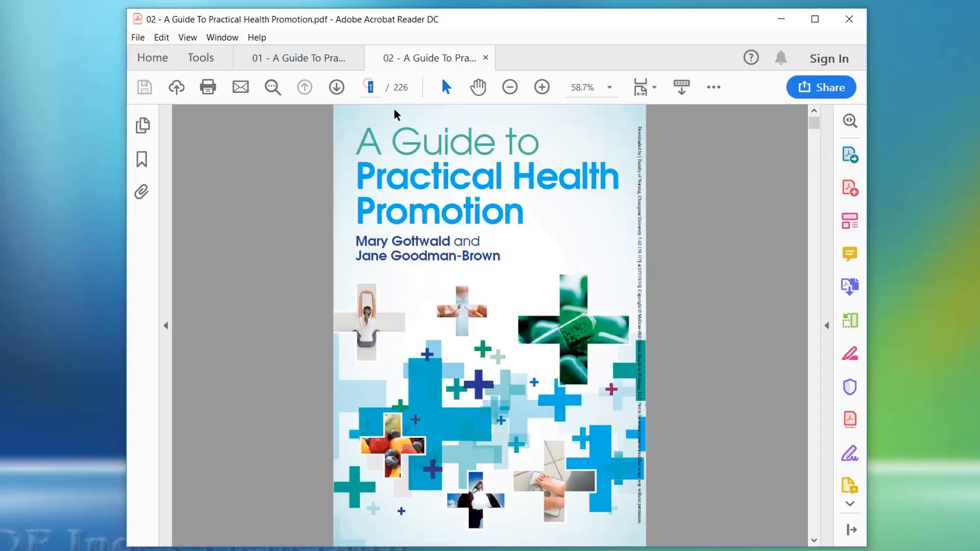
click(397, 322)
scroll(372, 353, down, 2)
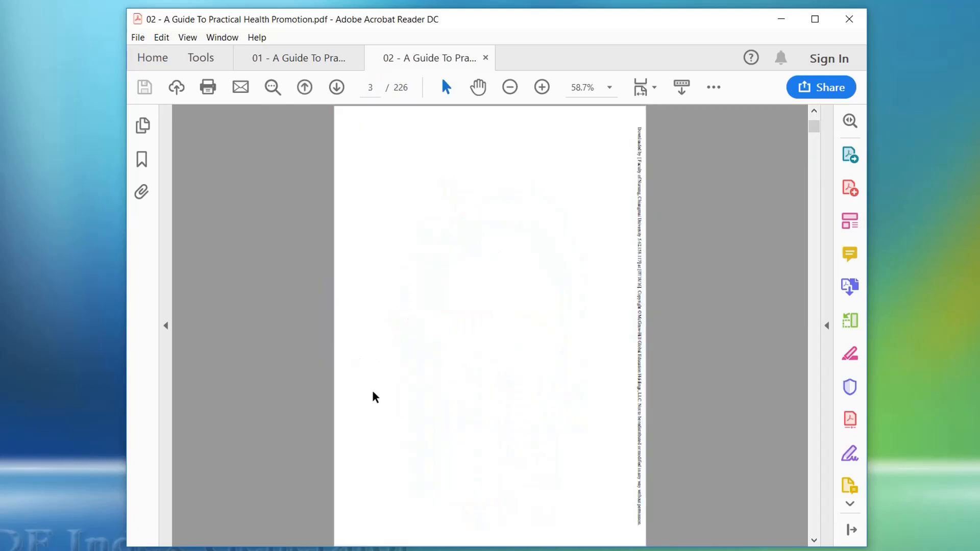
scroll(375, 397, down, 1)
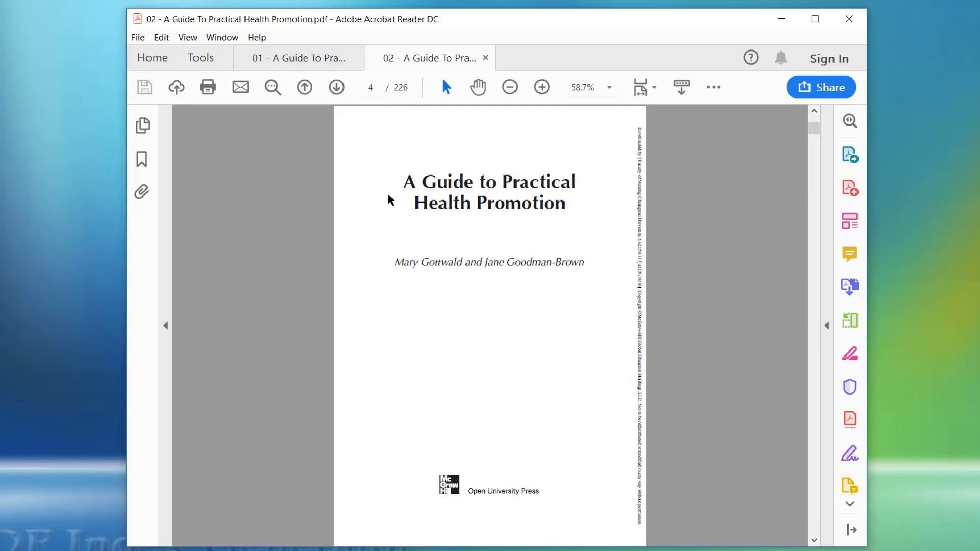
Step: Switch to PDF Index Generator and choose "02 - A Guide To Practical Health Promotion.pdf" from the Desktop as the book to index
click(382, 550)
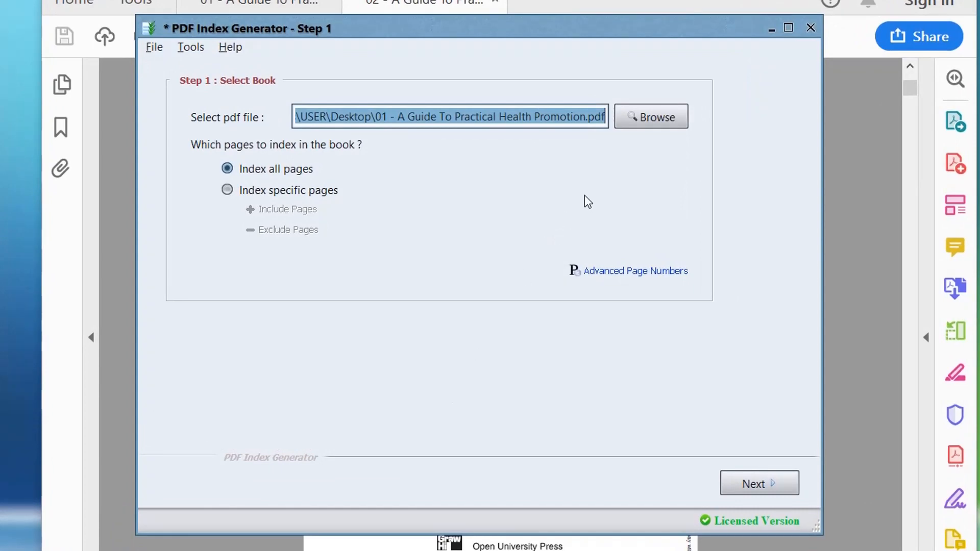
click(667, 121)
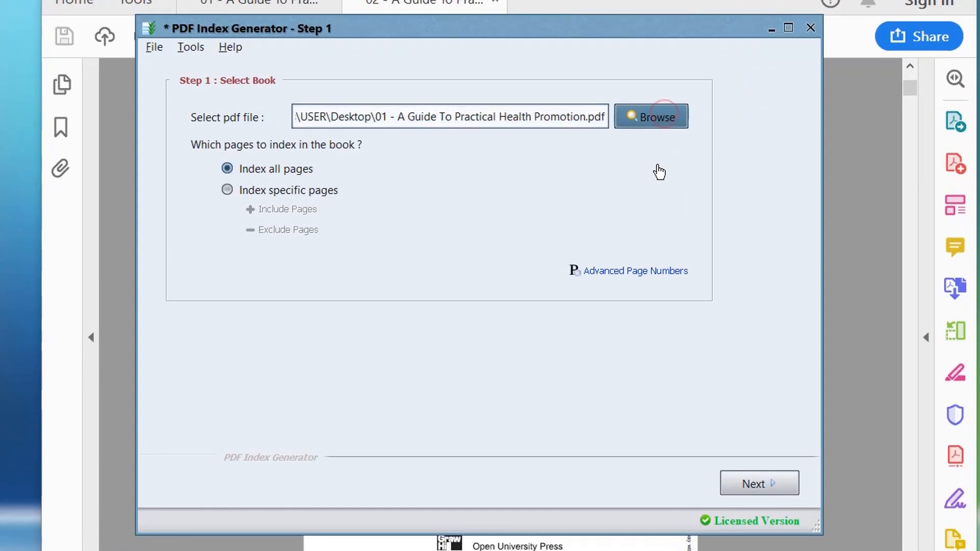
click(495, 263)
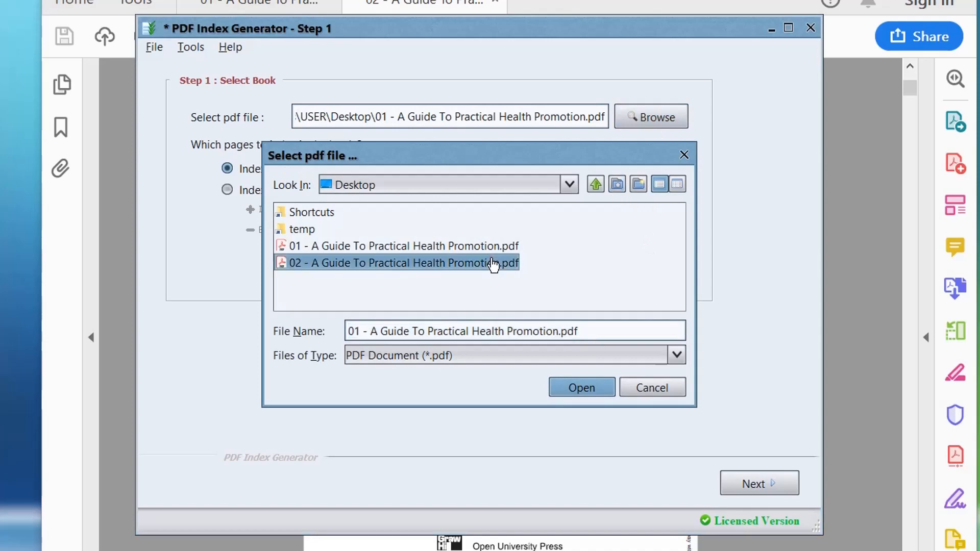
click(564, 390)
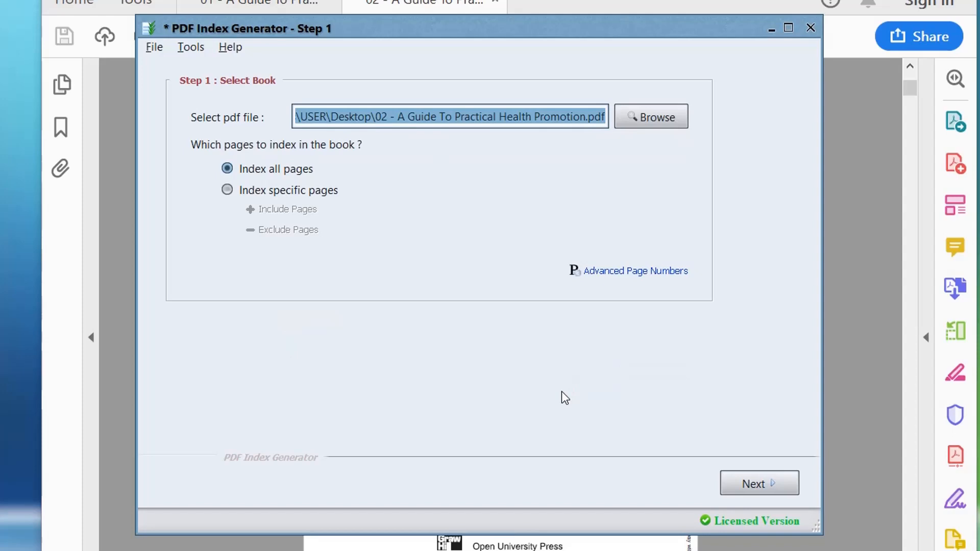
Step: Open the second book's advanced page numbers and review the entries at the start of the list
click(623, 276)
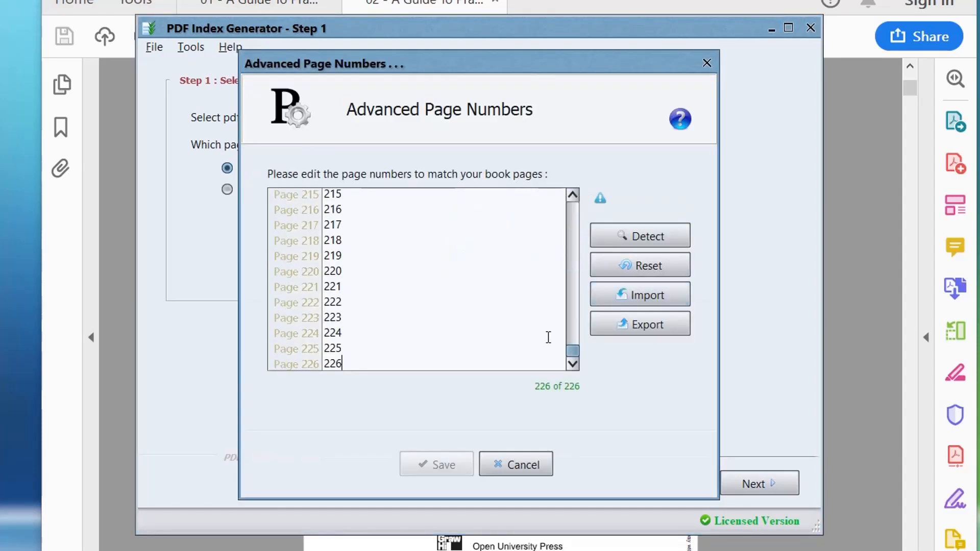
drag(568, 353, 573, 200)
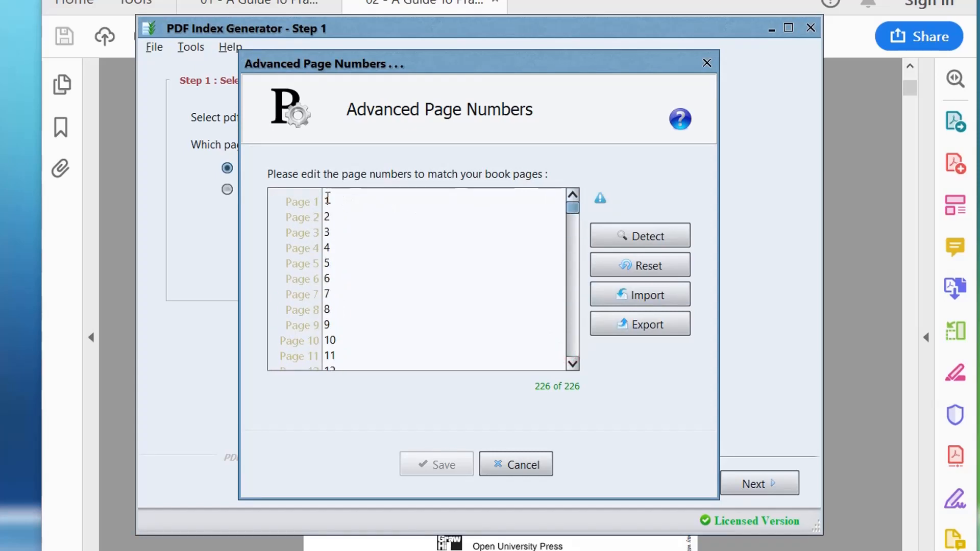
drag(325, 200, 399, 346)
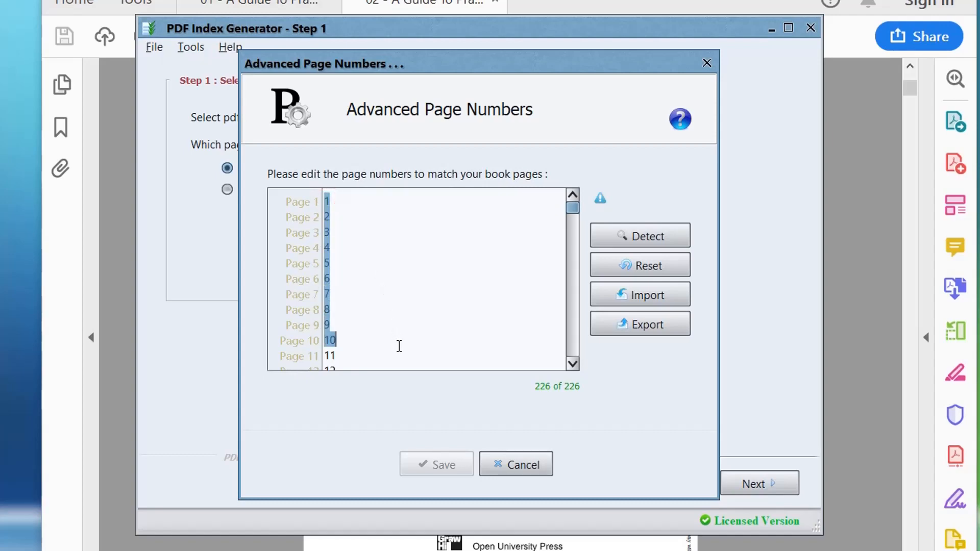
click(424, 346)
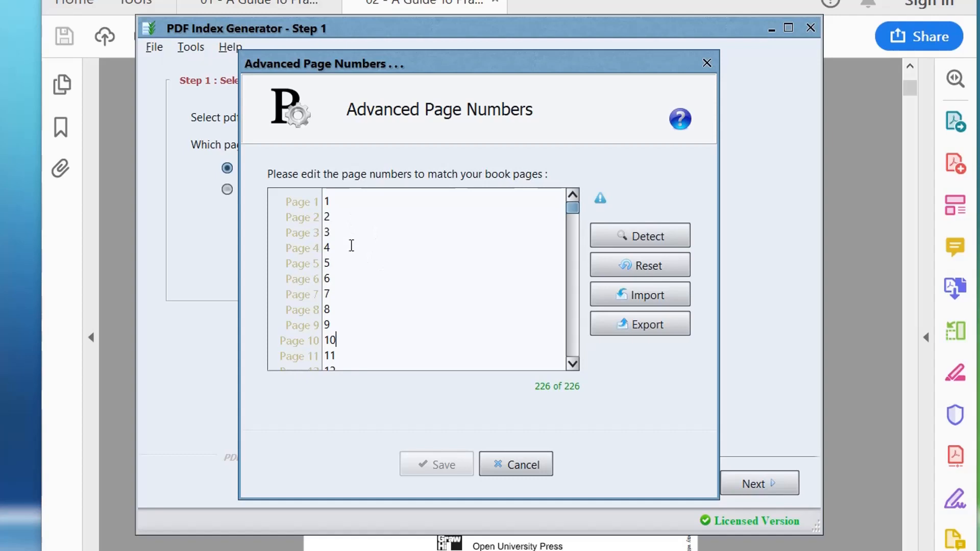
mouse_move(573, 208)
mouse_down()
mouse_move(575, 380)
mouse_move(583, 213)
mouse_up()
click(389, 365)
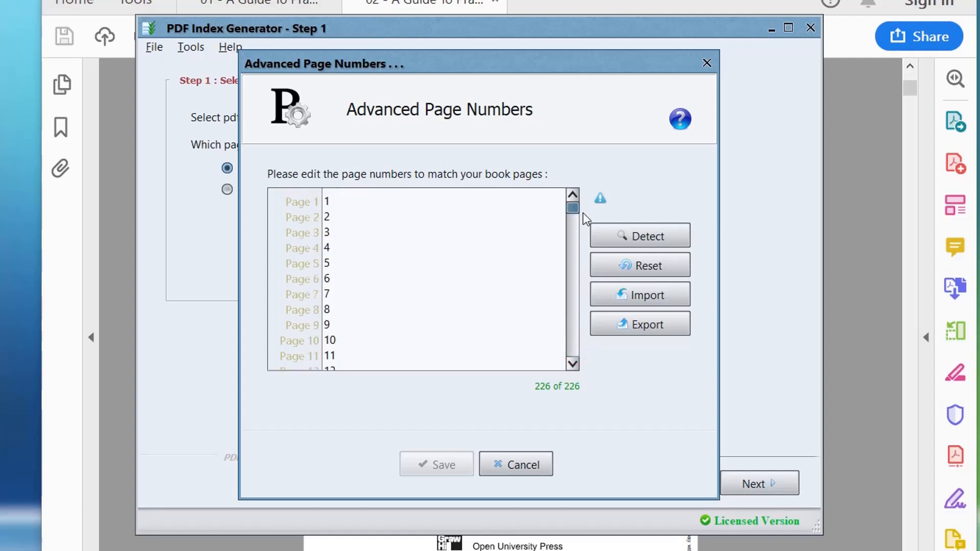
Step: Try to detect the page numbers automatically from the book
click(646, 244)
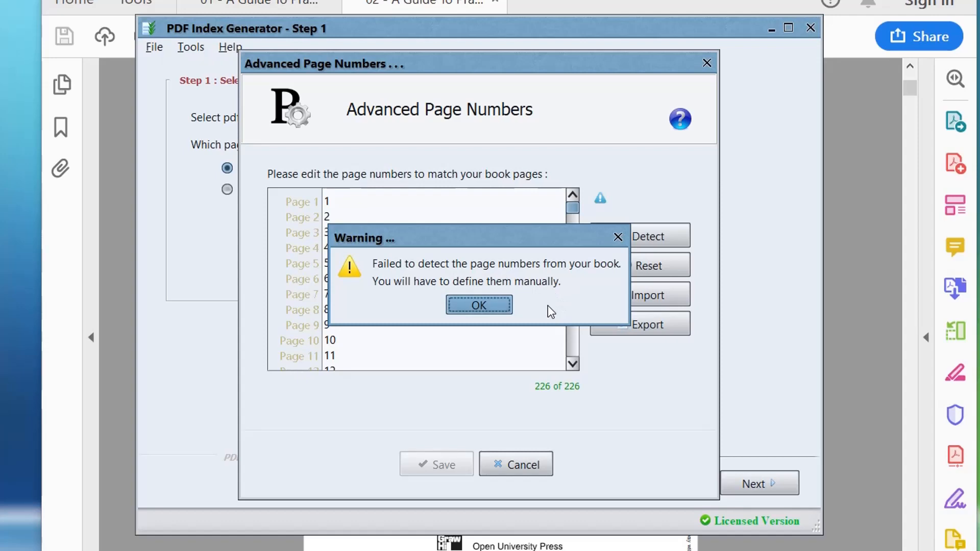
click(499, 305)
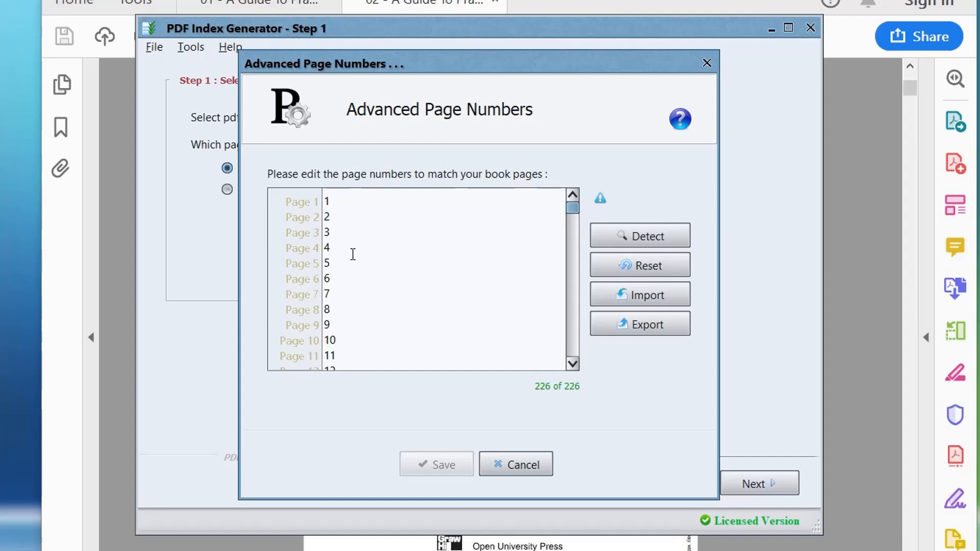
Step: Insert seven blank entries at the start of the list so that pages 1 to 7 have no number
click(324, 199)
key(Return)
key(Return)
key(Return)
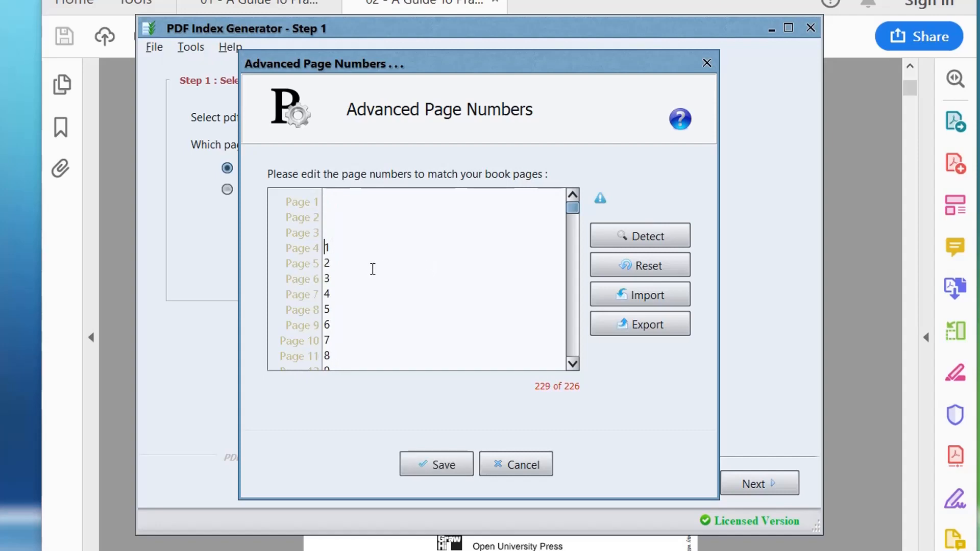
key(Return)
key(Return)
key(Return)
key(Return)
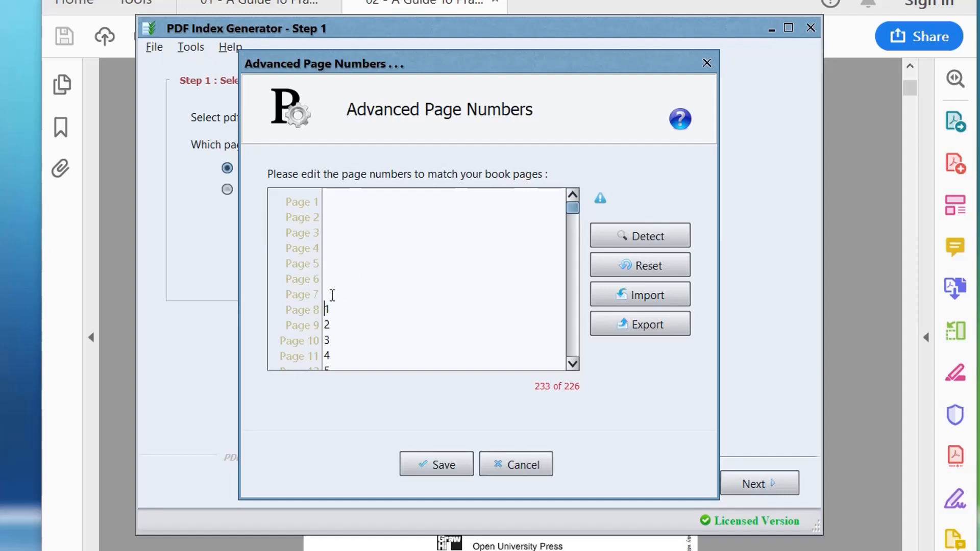
Step: Number pages 8 to 15 with the lowercase Roman numerals i to viii, leaving 1 to start on page 16
text(i)
key(Return)
text(ii)
key(Return)
text(iii)
key(Return)
text(iv)
key(Return)
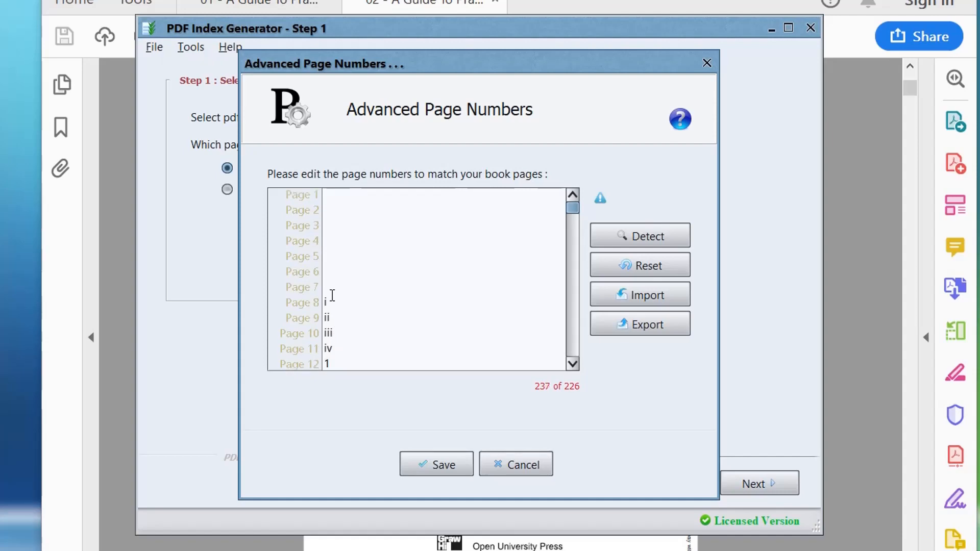
text(v)
key(Return)
text(vi1)
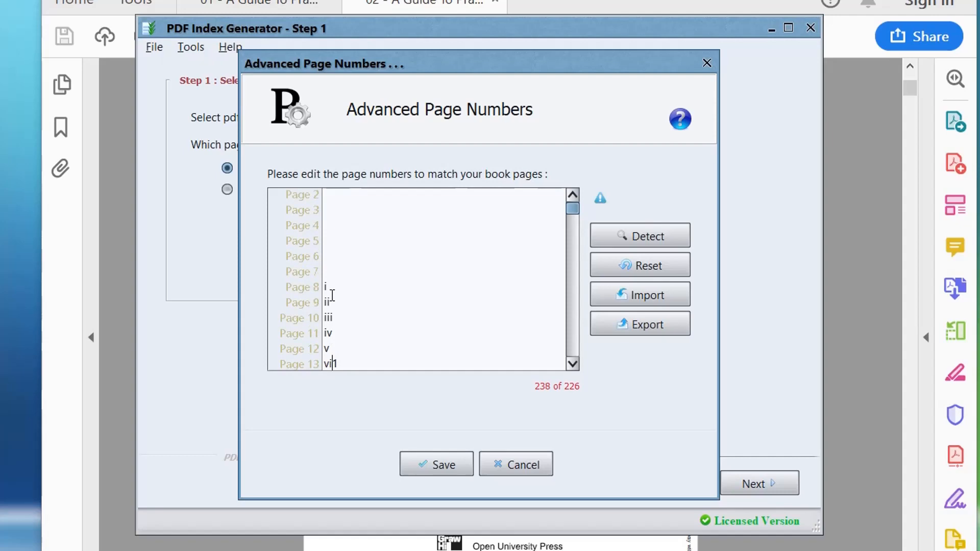
key(Return)
text(vii)
key(Return)
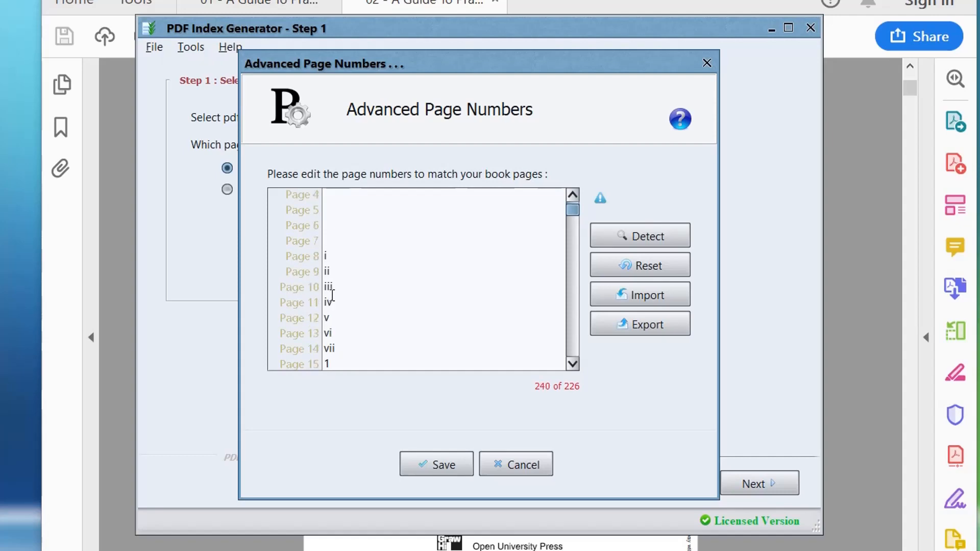
text(viii)
key(Return)
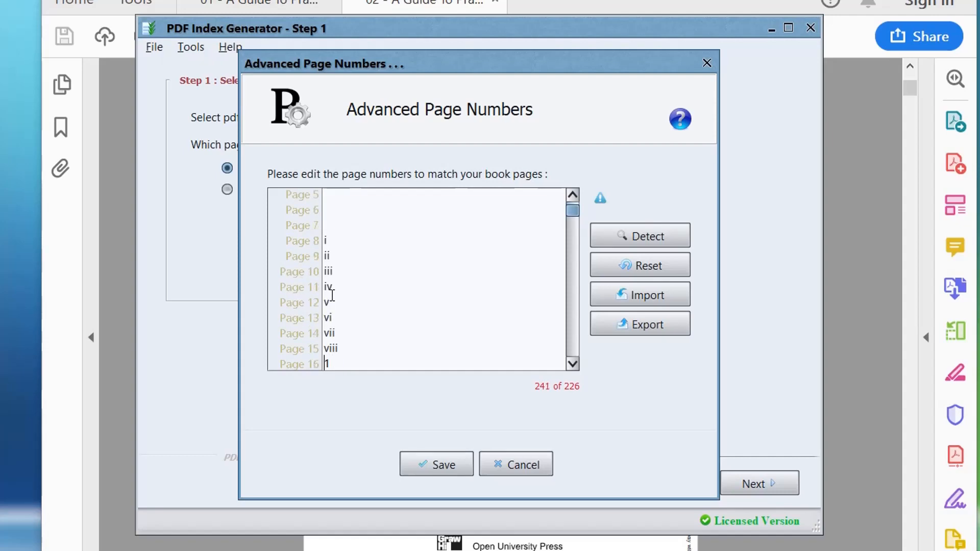
Step: Delete the surplus entries 212 to 226 so the list ends at page 226 with 211, and save the page numbers
click(572, 364)
click(573, 364)
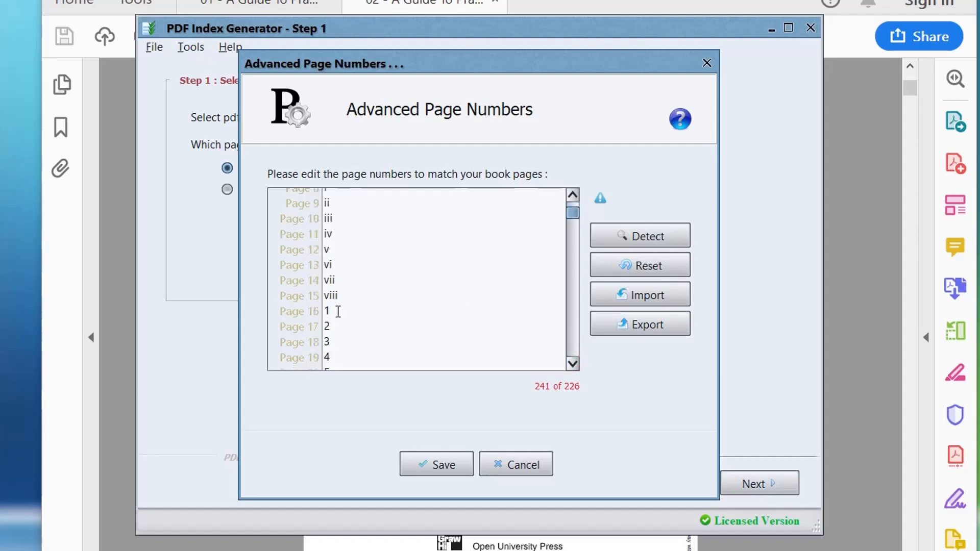
drag(338, 311, 358, 336)
drag(572, 215, 572, 360)
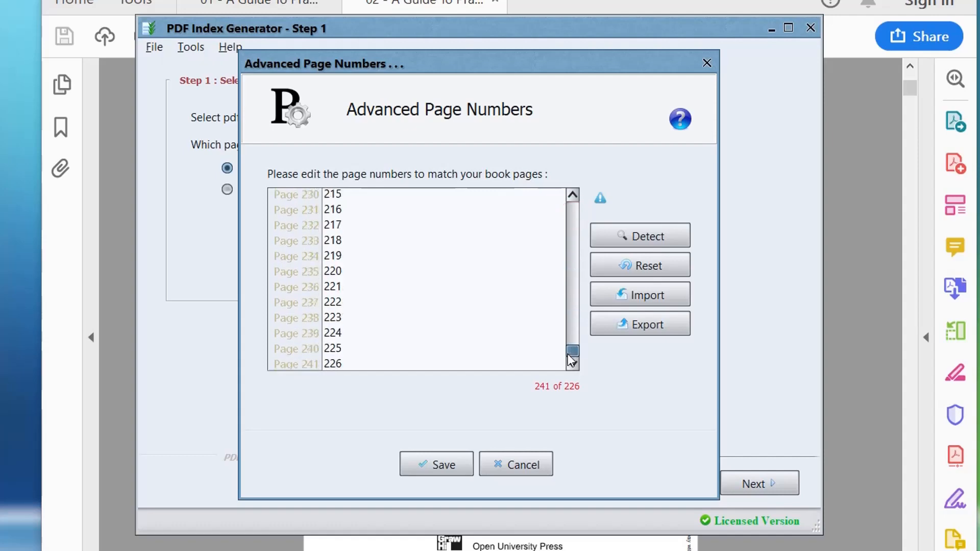
click(355, 363)
drag(355, 363, 359, 247)
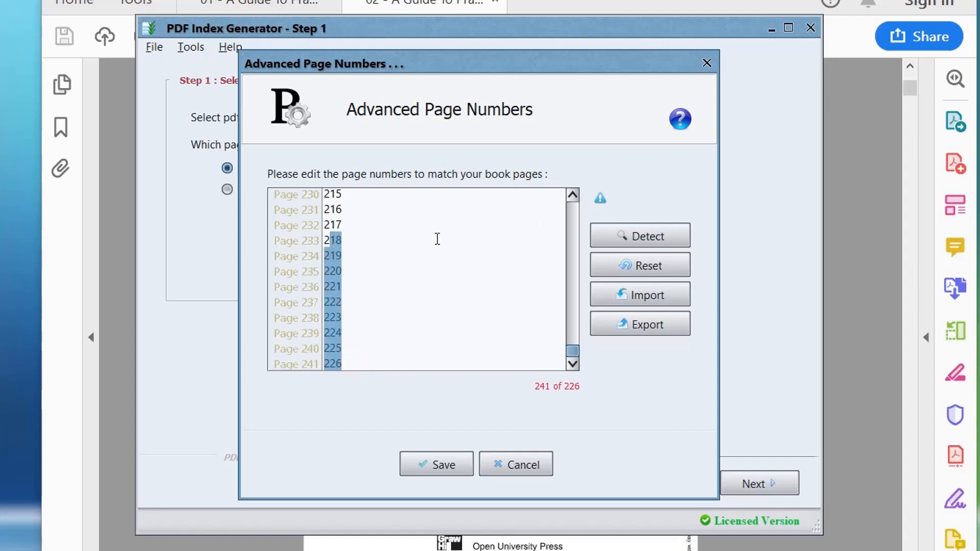
click(572, 194)
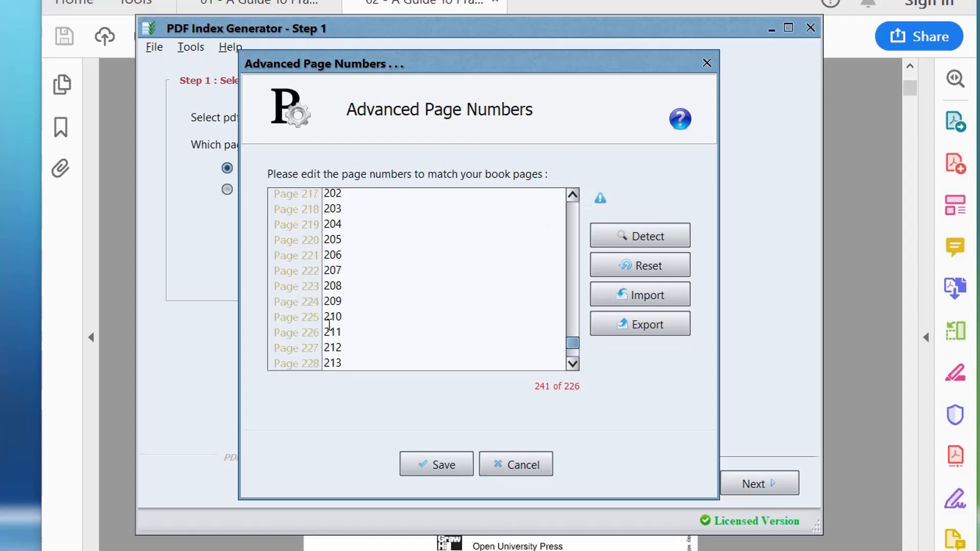
drag(325, 348, 383, 490)
key(Delete)
key(BackSpace)
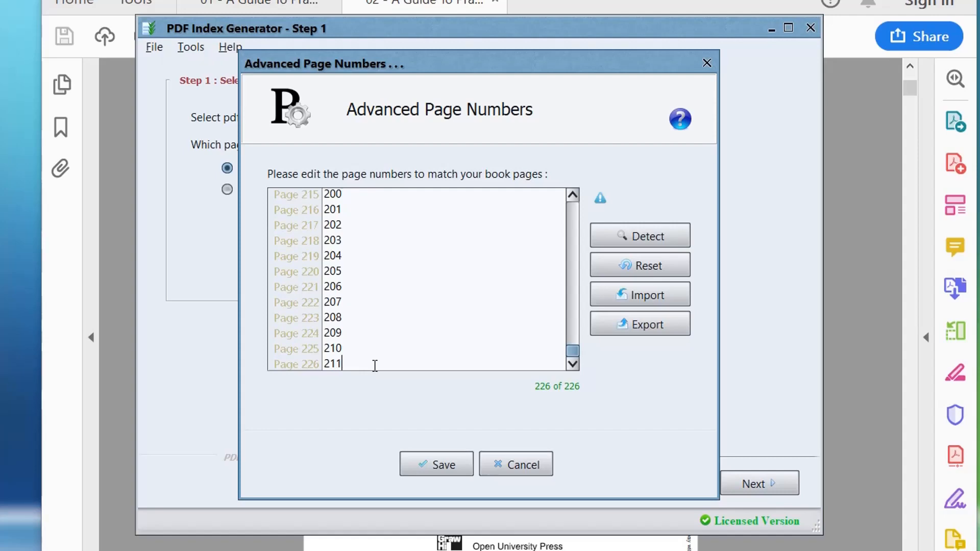
mouse_move(553, 394)
click(427, 465)
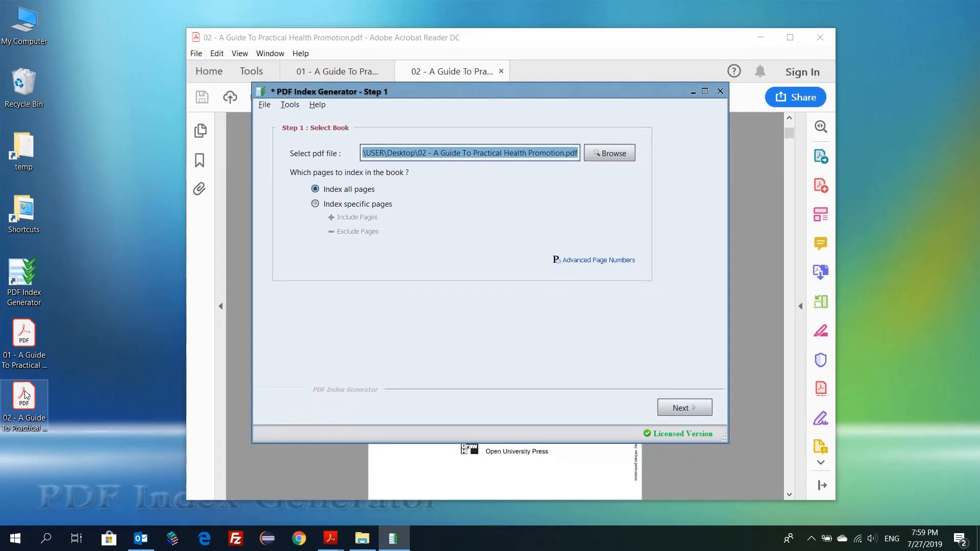
Step: Open "02 - A Guide To Practical Health Promotion.pdf" from the desktop for editing in Adobe Acrobat
click(26, 396)
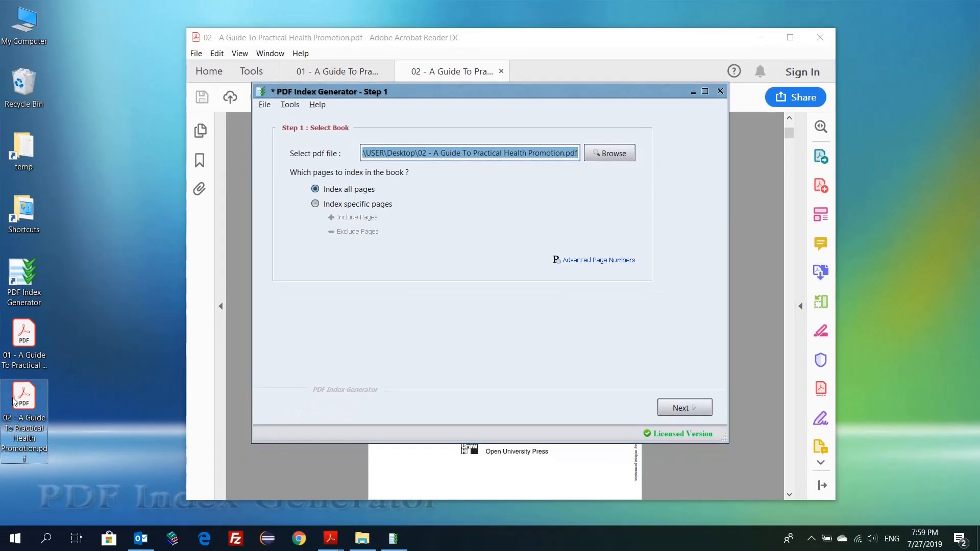
right_click(23, 437)
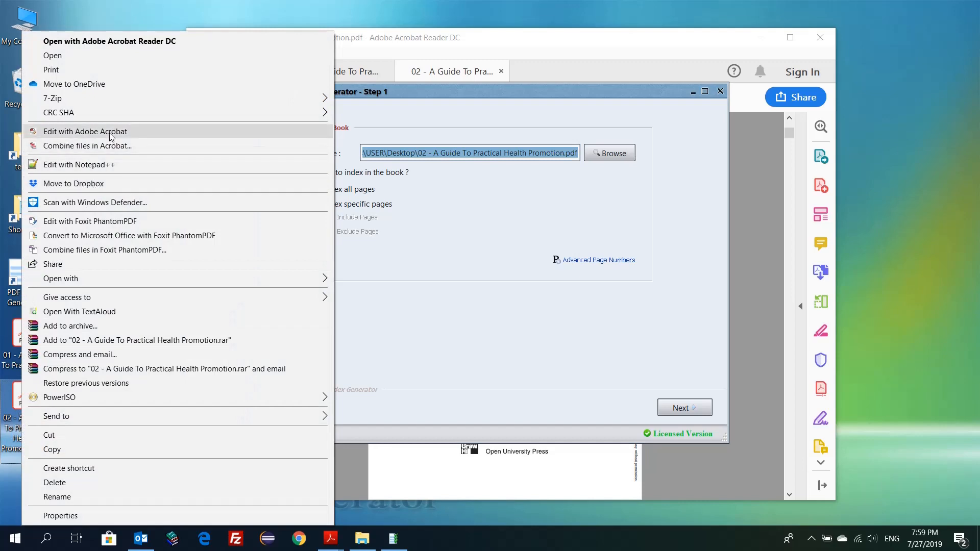
click(81, 131)
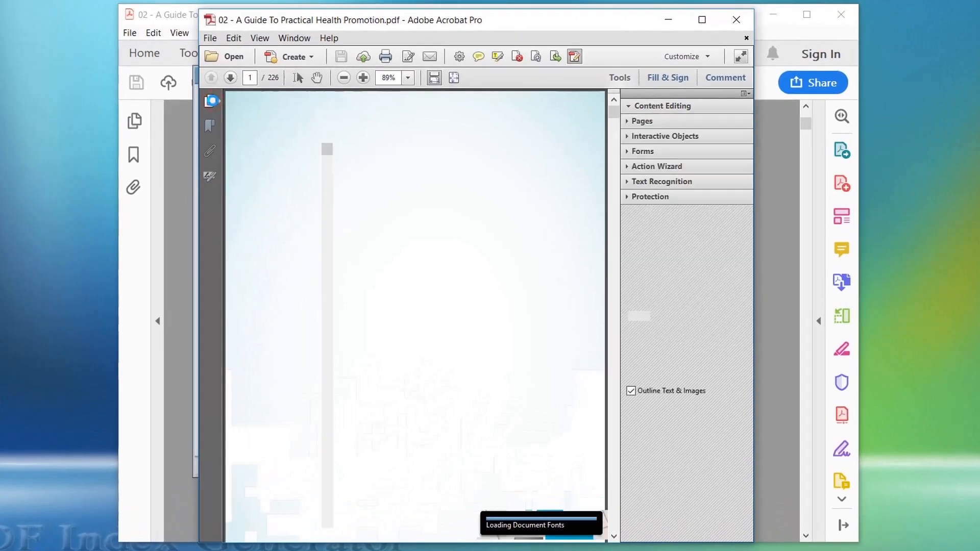
Step: Show the page thumbnails, view the page numbering options for the cover page, and close them without changes
click(211, 100)
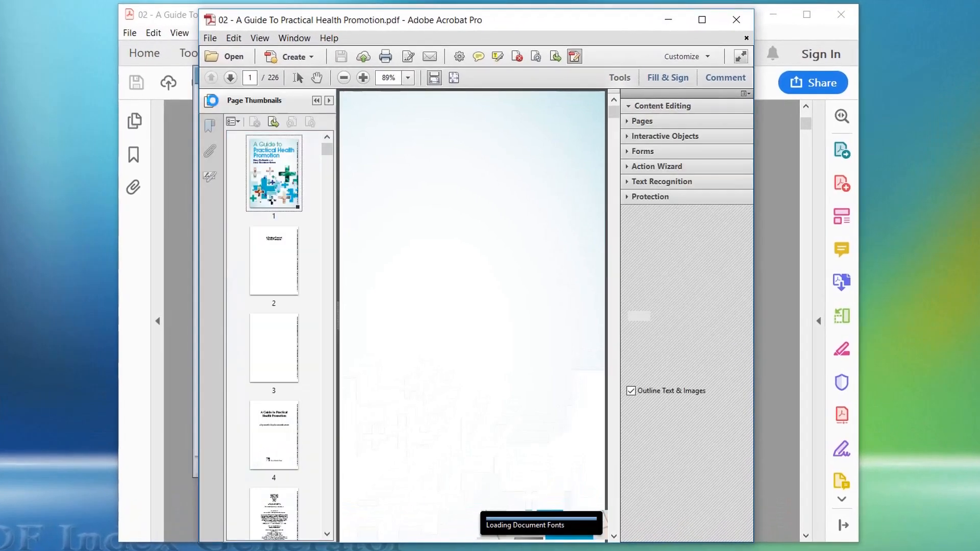
right_click(265, 174)
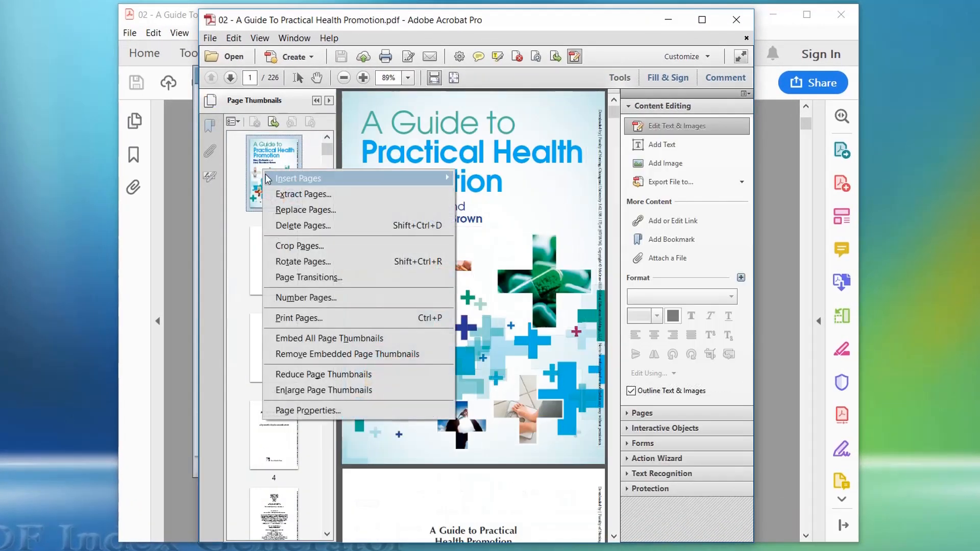
click(319, 301)
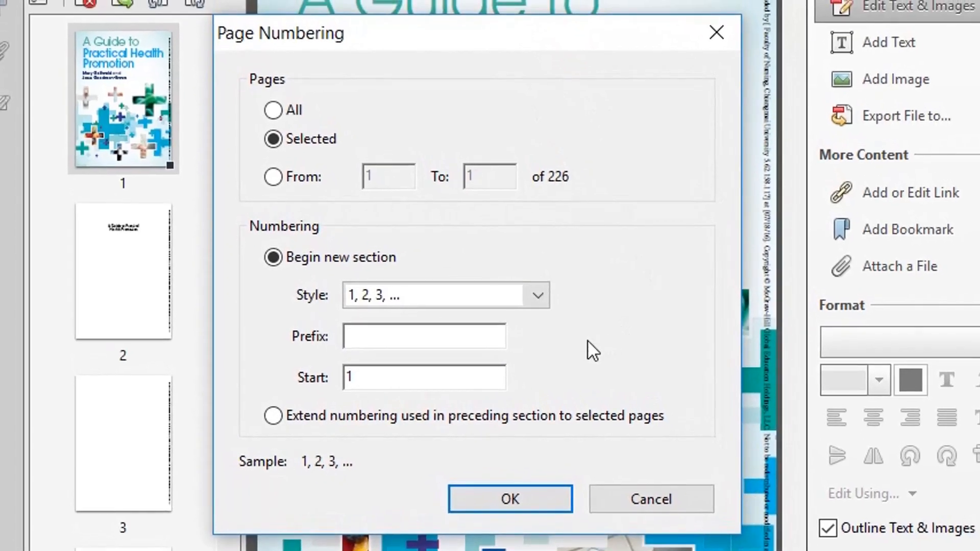
click(666, 498)
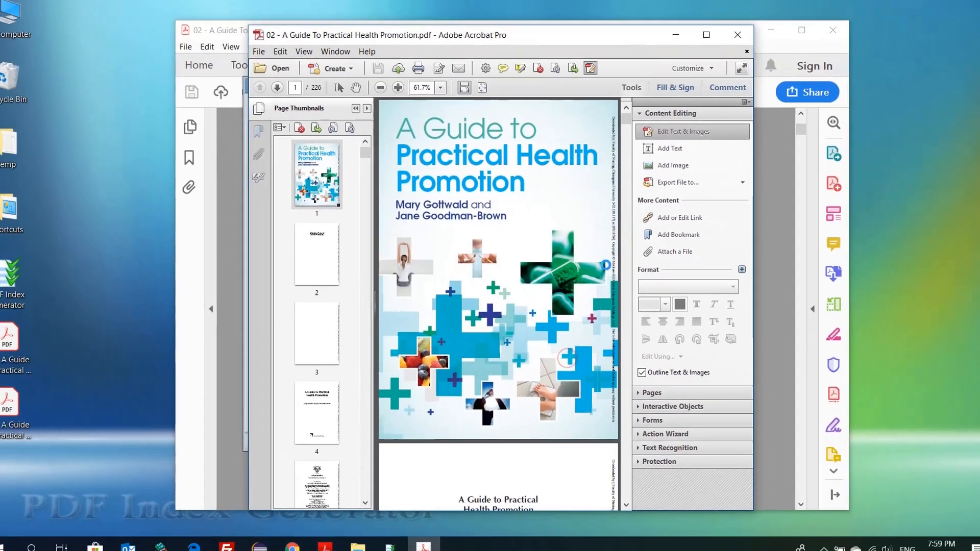